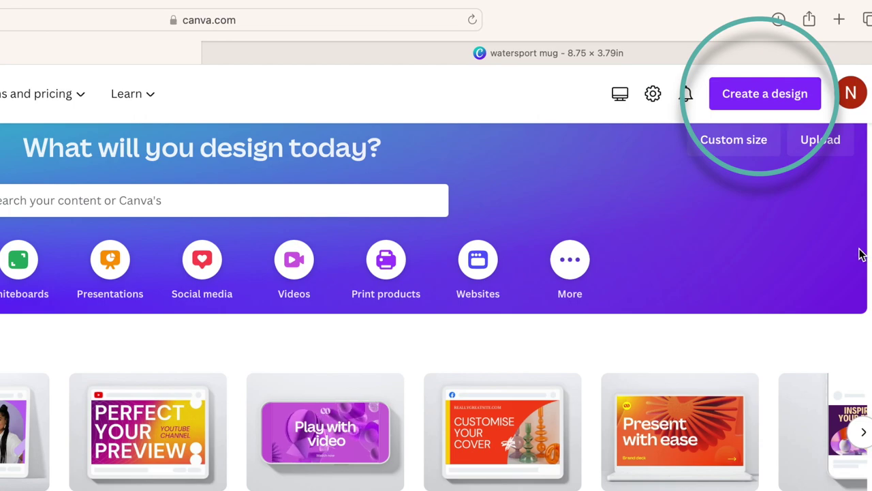
- Create a new custom-size design of 8.75 × 3.79 inches
click(765, 93)
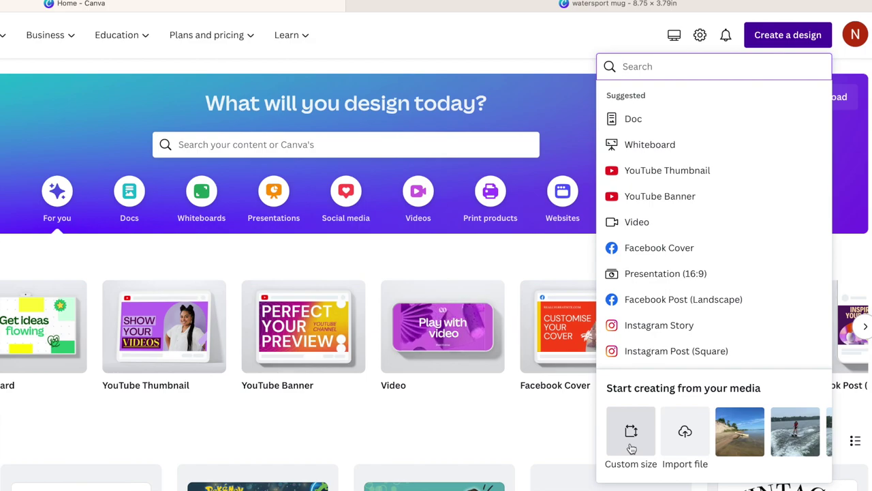
click(633, 436)
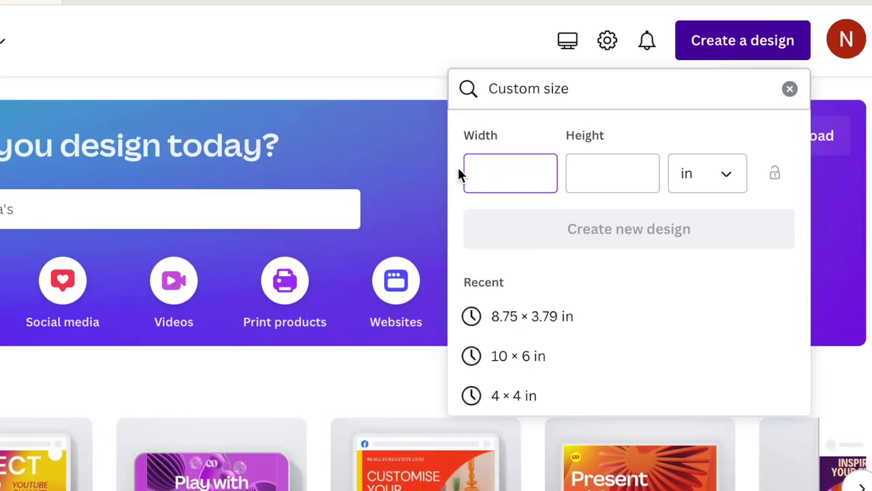
text(8.75)
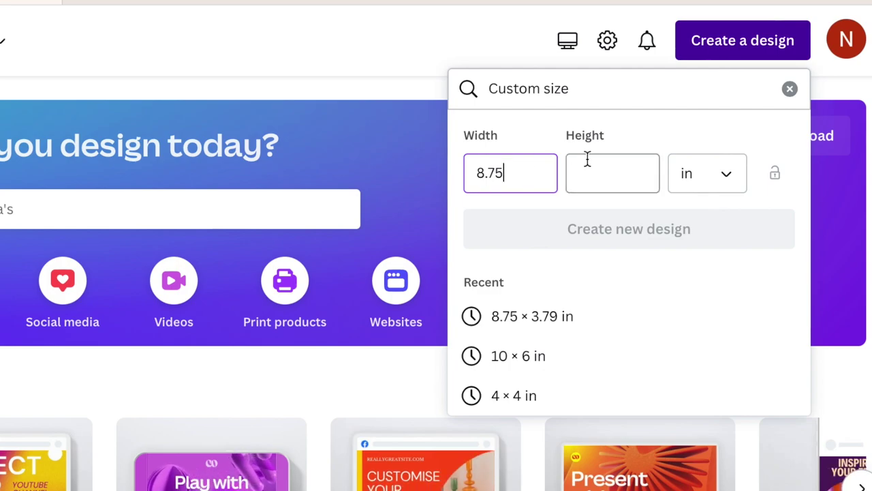
click(611, 178)
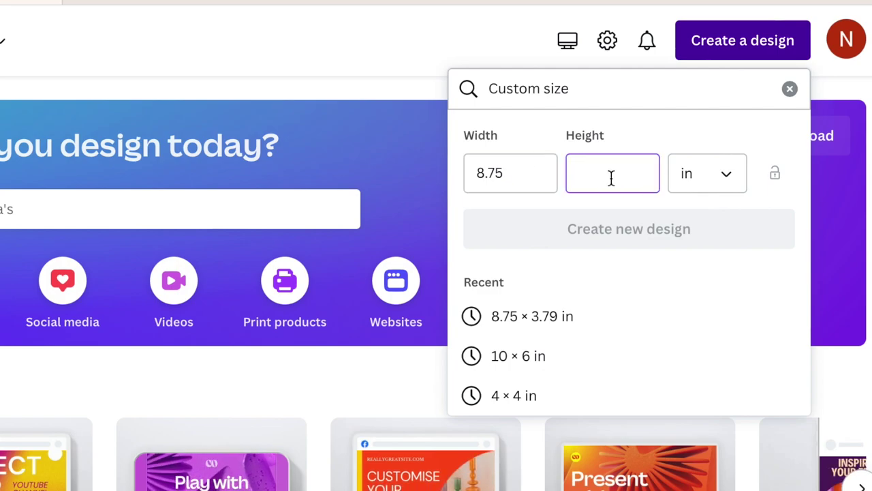
text(3)
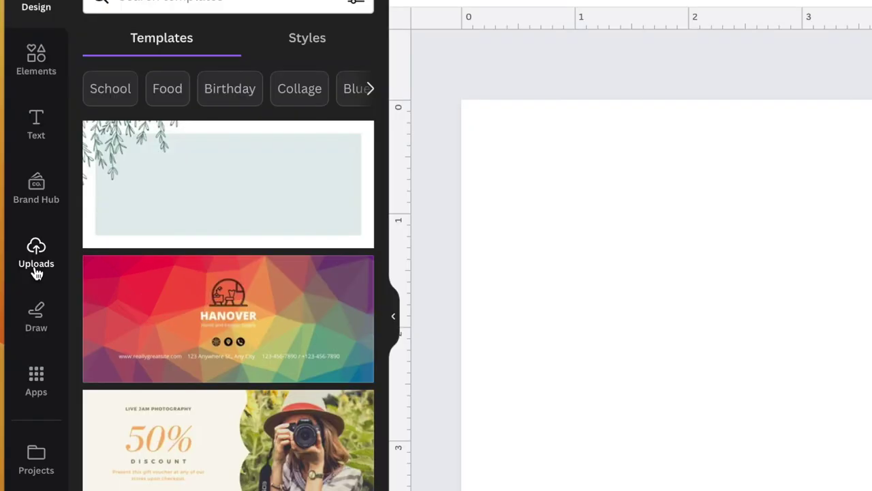
- Upload IMG_1286.HEIC and drop the beach canoe photo onto the new mug page
click(13, 249)
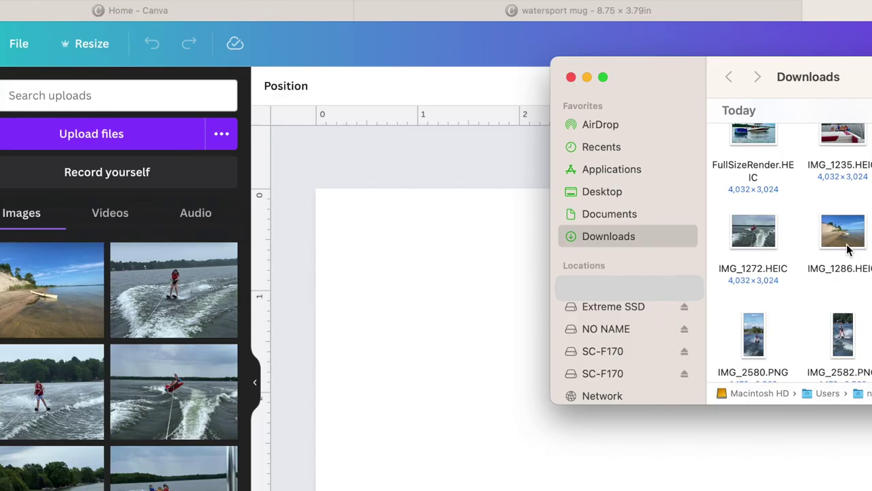
drag(849, 250, 183, 266)
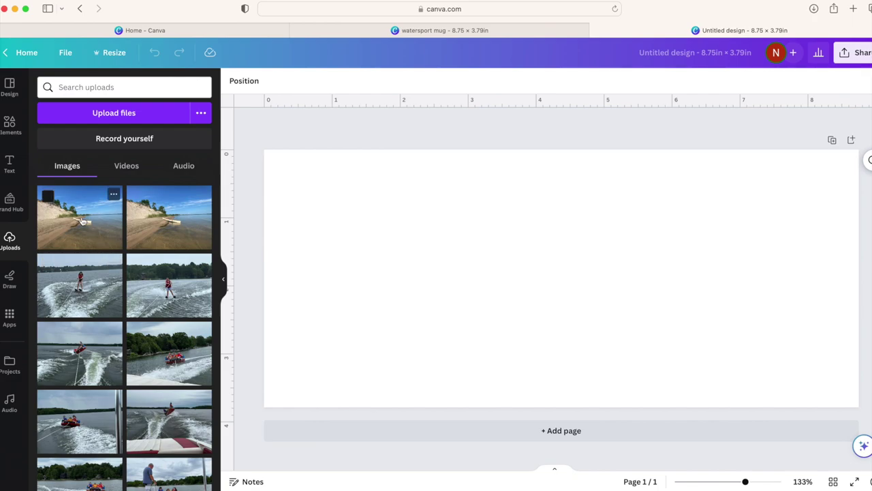
drag(82, 223, 375, 234)
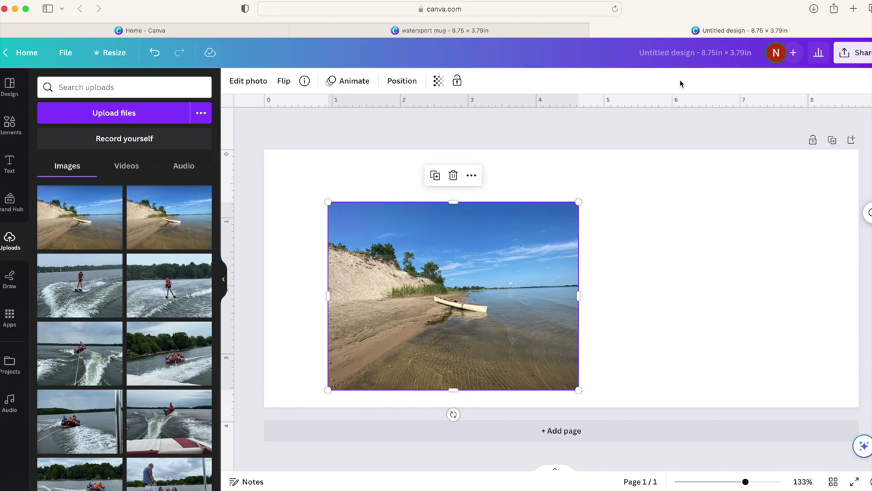
click(539, 34)
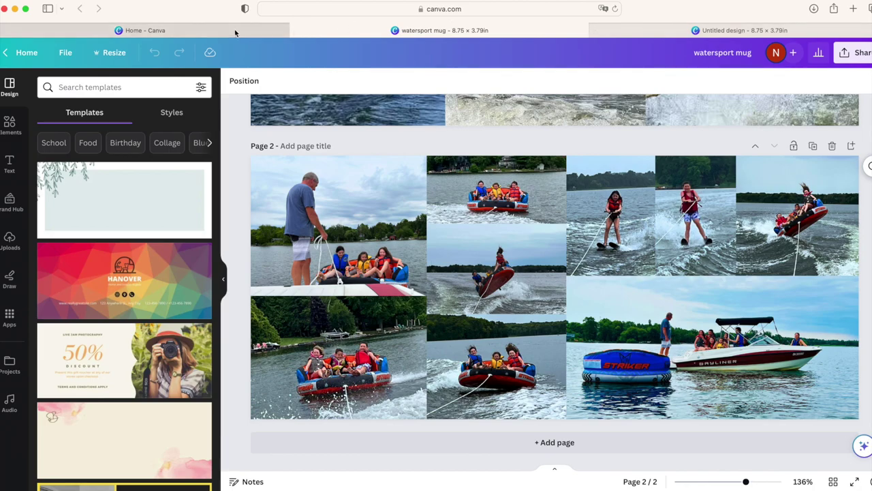
click(654, 34)
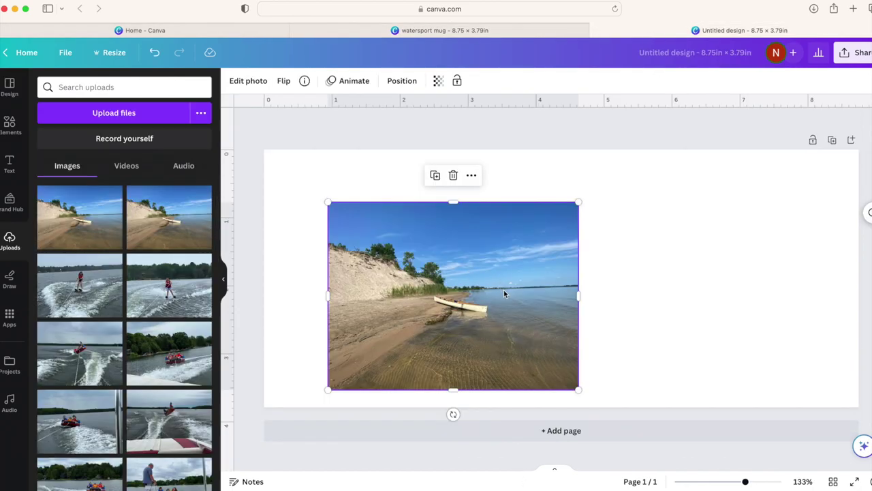
- Move and enlarge the beach photo until it covers the whole page, canoe right of centre
drag(505, 295, 467, 262)
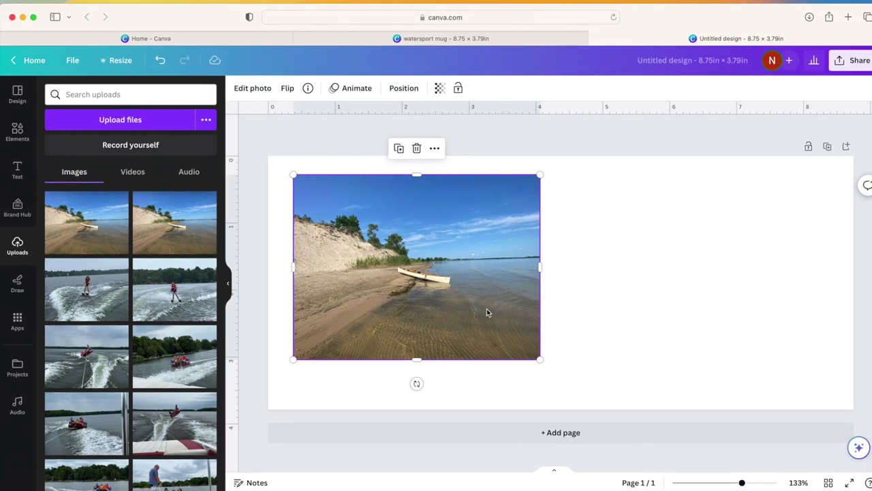
drag(486, 312, 462, 284)
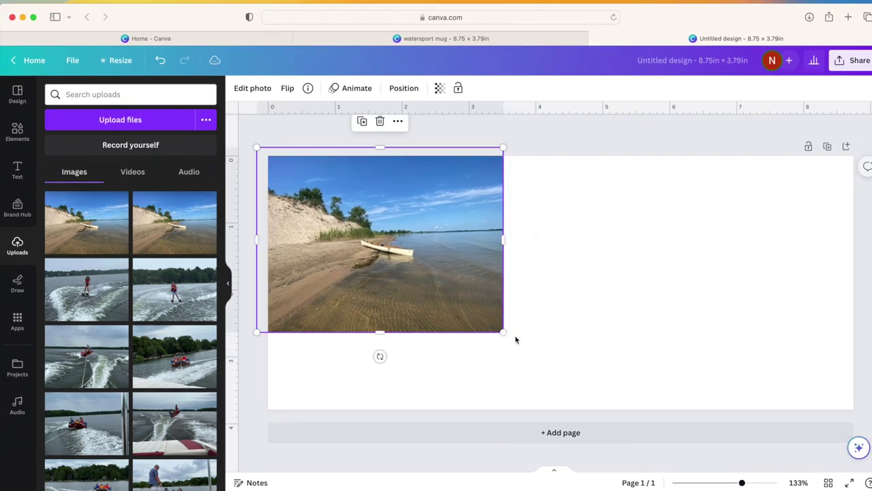
drag(502, 331, 724, 432)
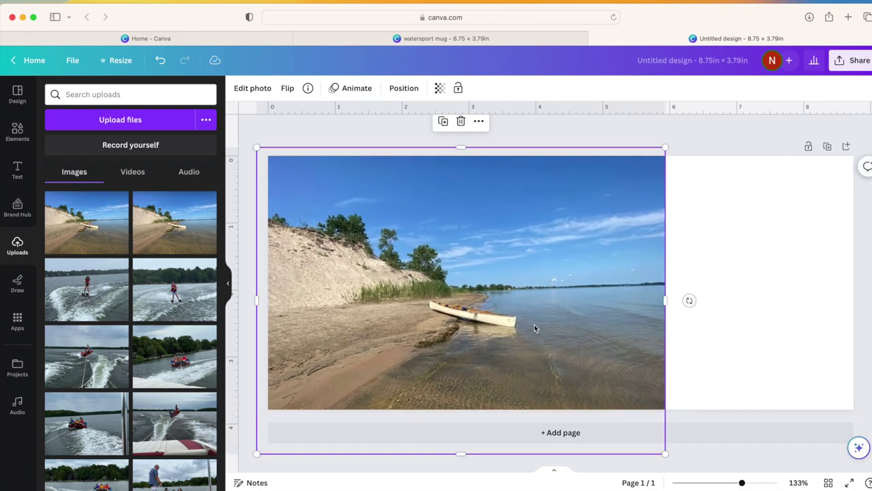
drag(536, 327, 583, 323)
drag(670, 368, 617, 336)
drag(673, 422, 849, 471)
drag(777, 412, 757, 336)
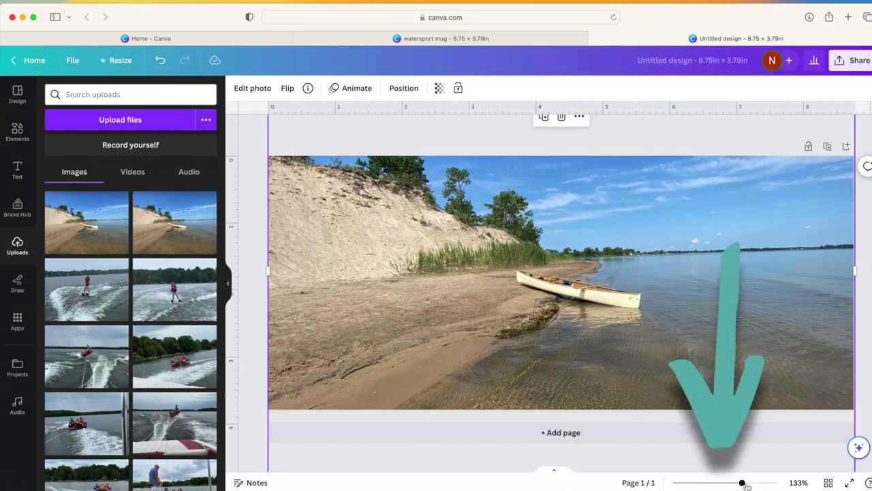
drag(744, 484, 729, 485)
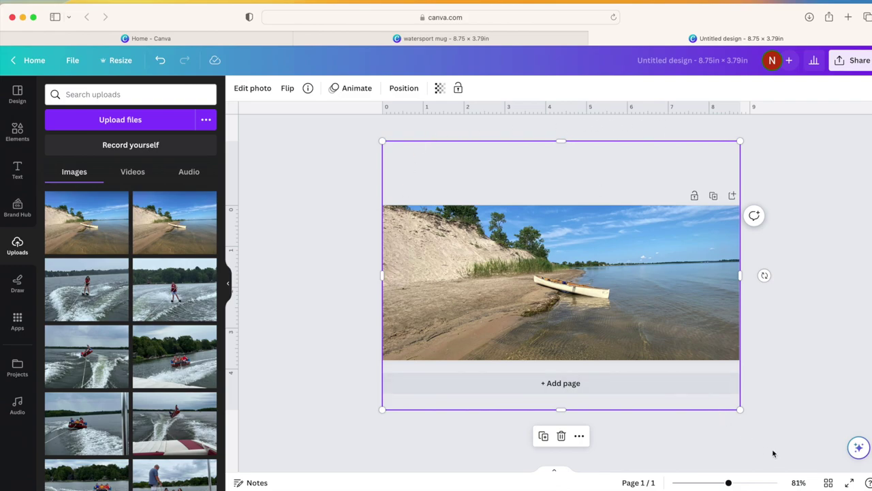
drag(741, 409, 776, 439)
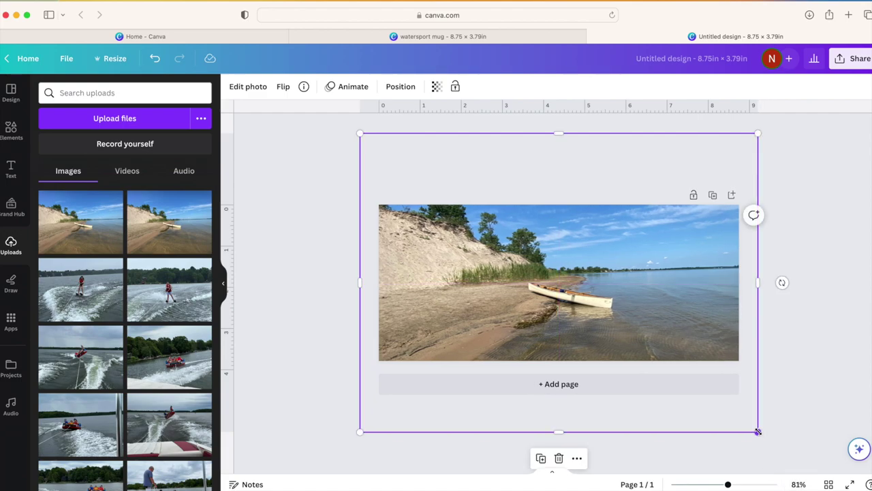
drag(758, 432, 785, 450)
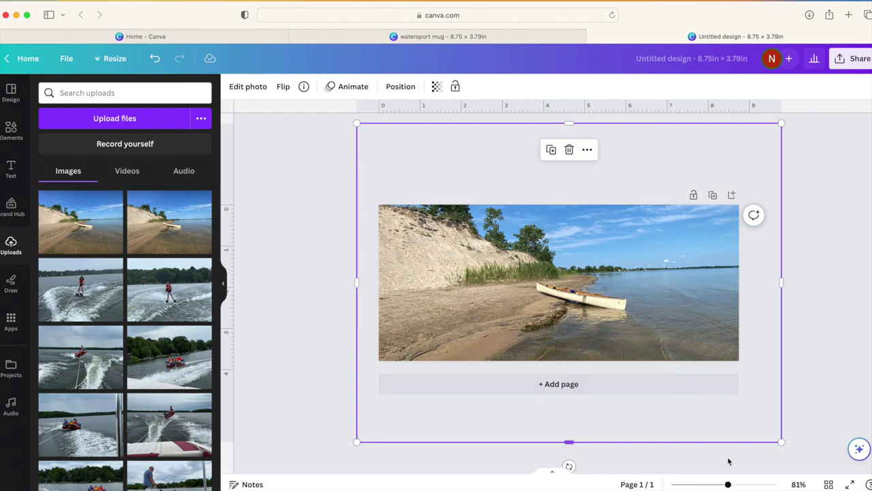
drag(728, 486, 738, 485)
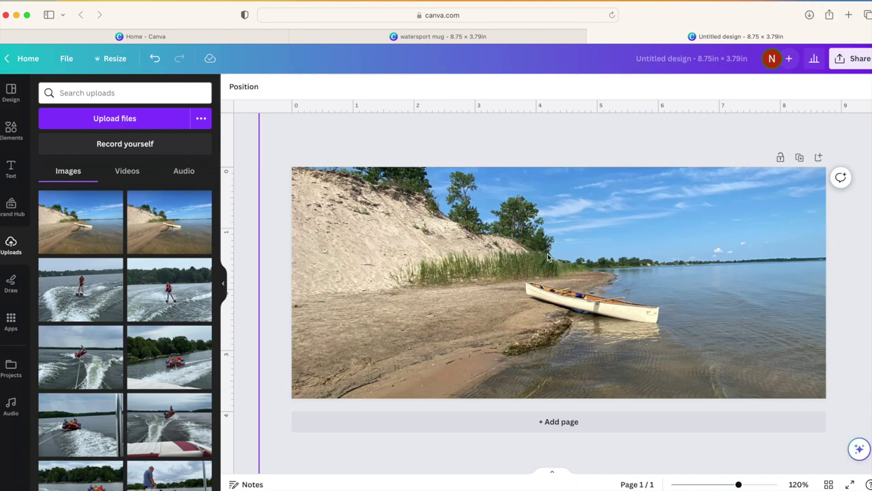
- Add custom layout guides with 3 columns and a gap of 0
click(68, 63)
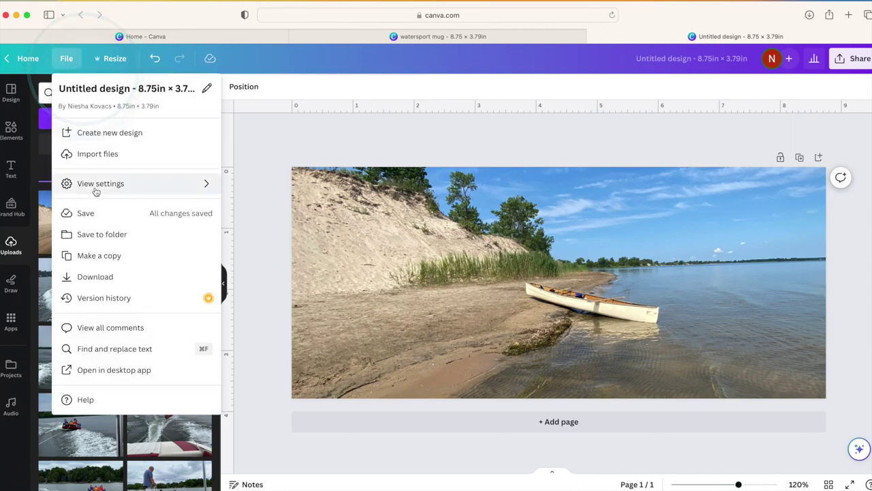
mouse_move(102, 185)
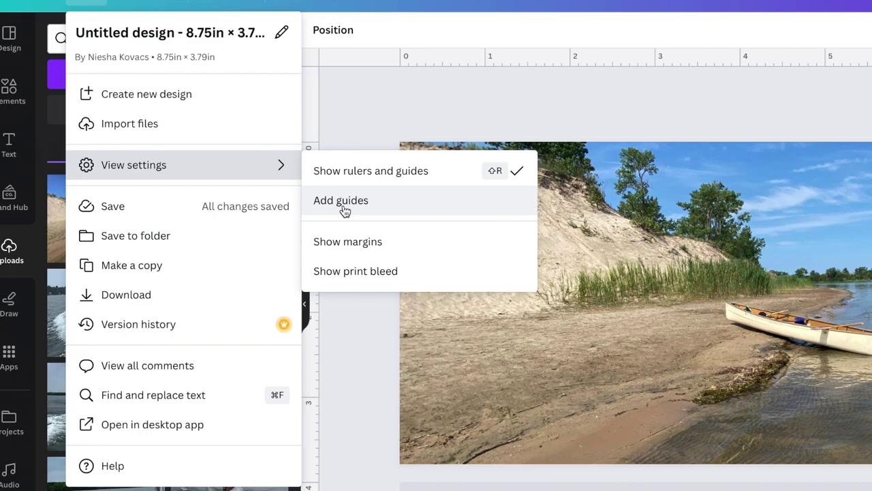
click(344, 202)
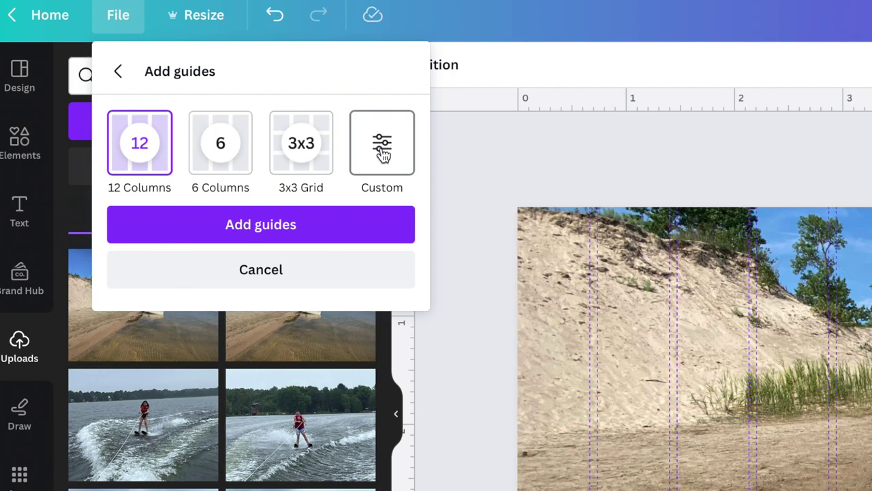
click(383, 156)
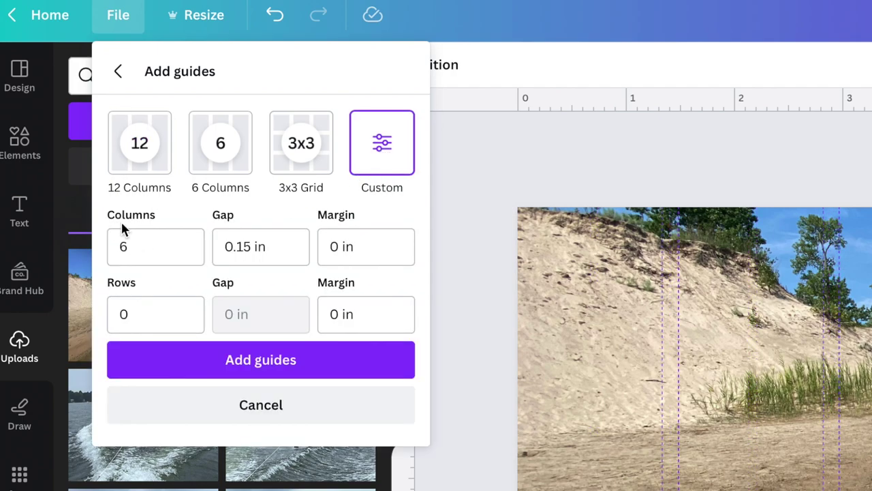
click(125, 247)
drag(132, 247, 112, 246)
text(3)
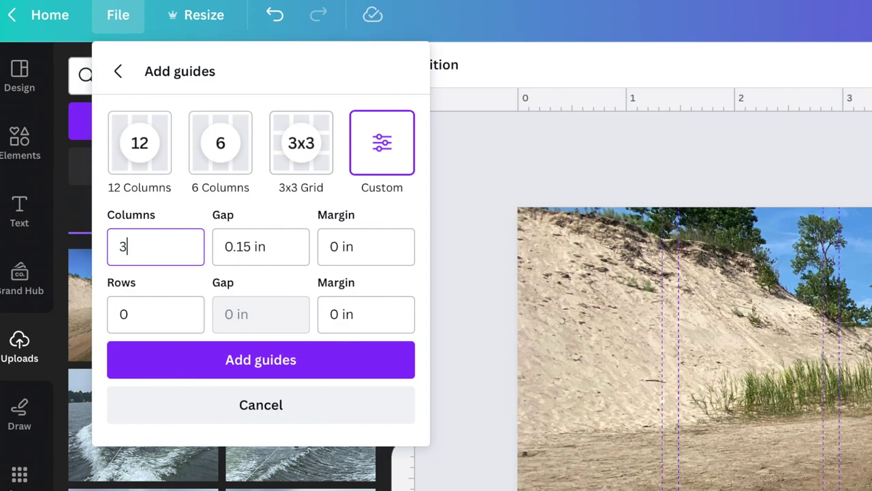
click(259, 251)
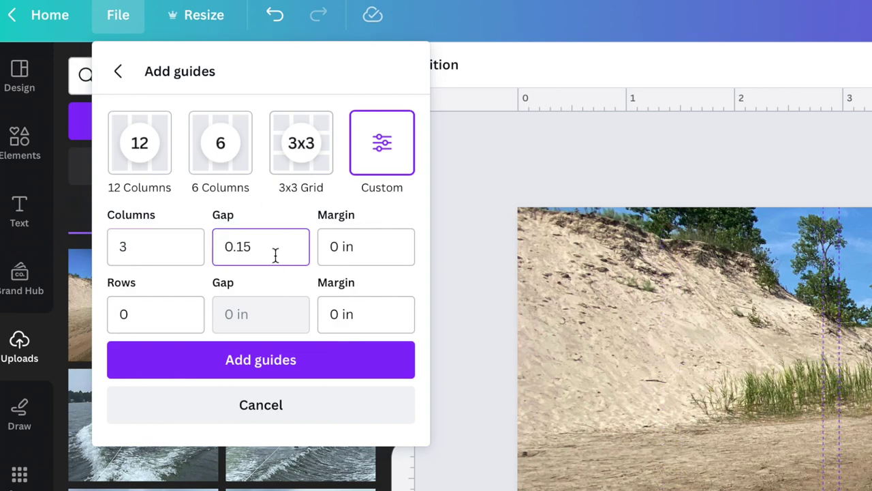
drag(270, 252, 220, 247)
text(0)
click(298, 365)
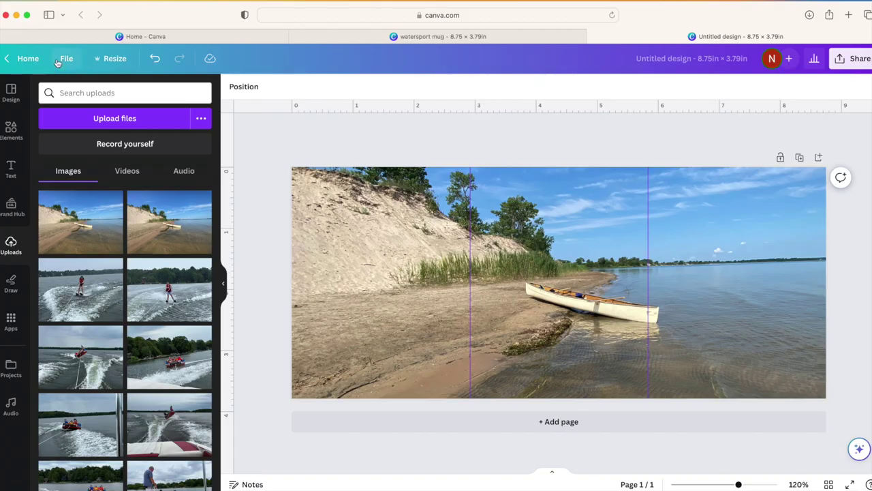
- Slide the beach photo left so the canoe sits within the middle guide column
click(64, 59)
mouse_move(112, 185)
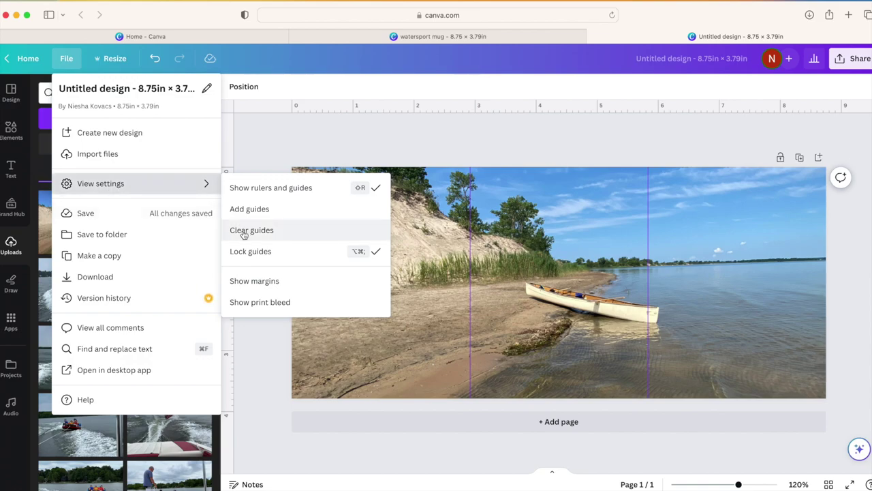
click(423, 141)
click(403, 278)
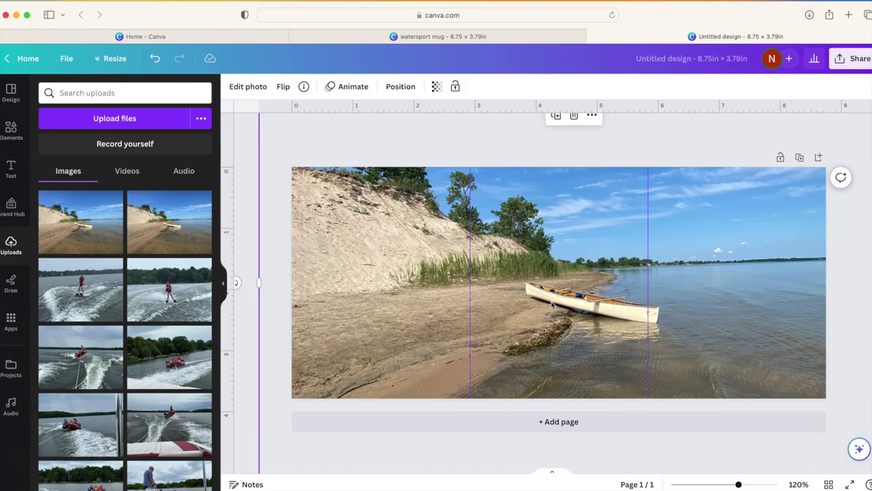
drag(425, 291, 401, 284)
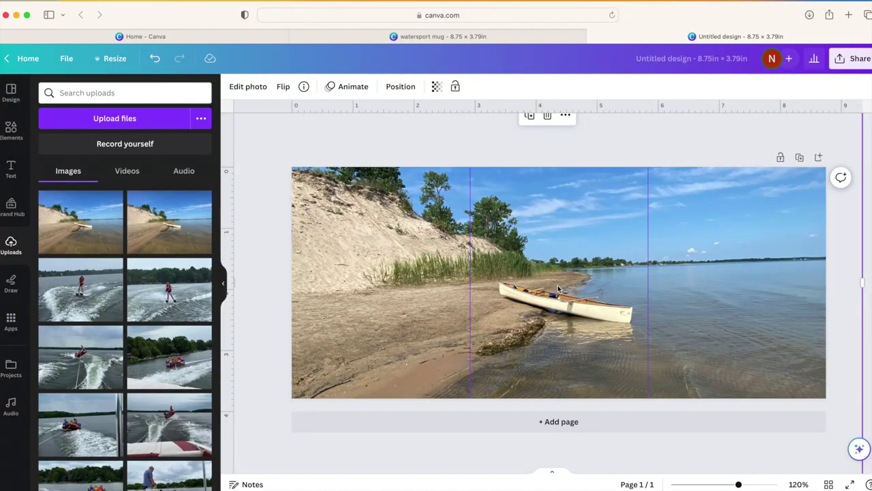
click(10, 171)
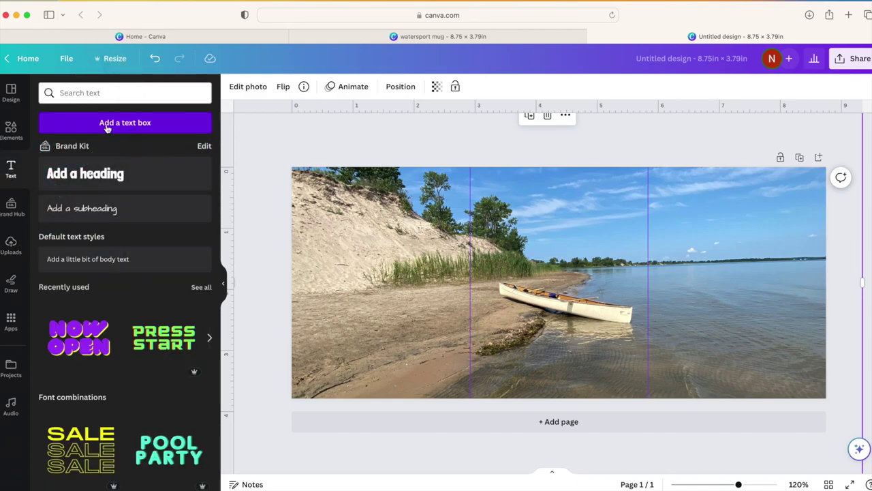
- Add an enlarged 'He Leads Me Beside Still Waters' text box on the upper-left sand
click(107, 123)
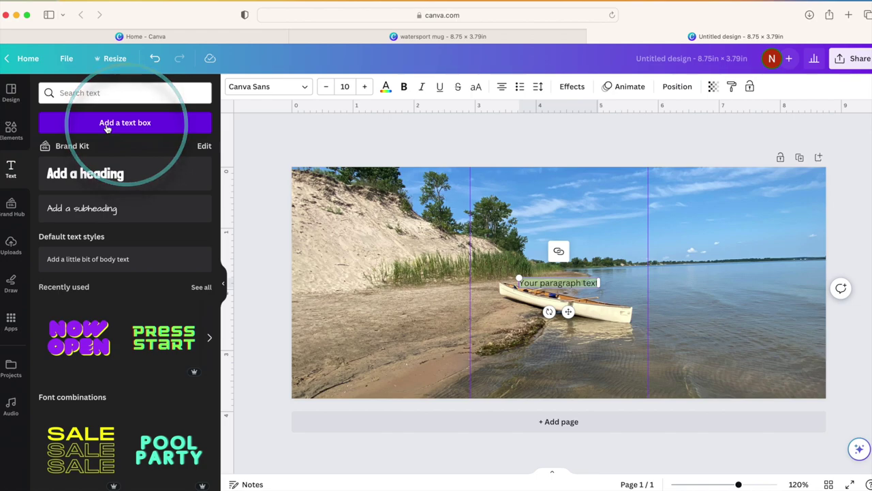
key(BackSpace)
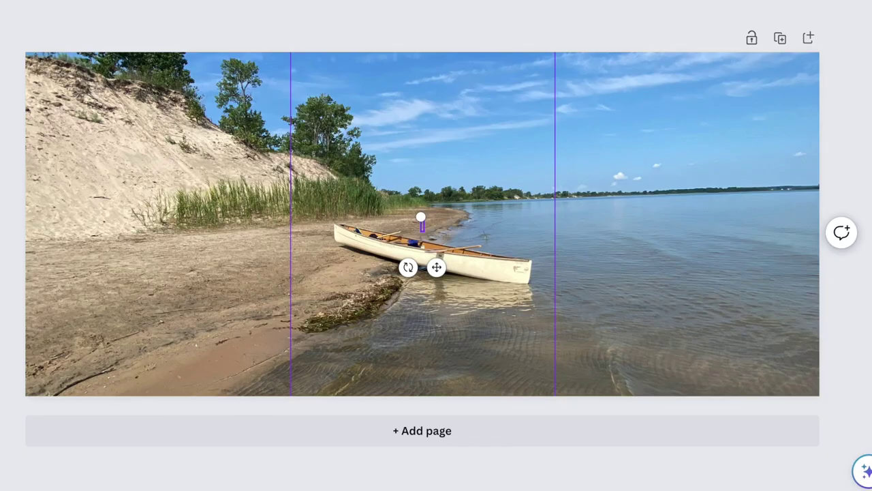
text(He Lead)
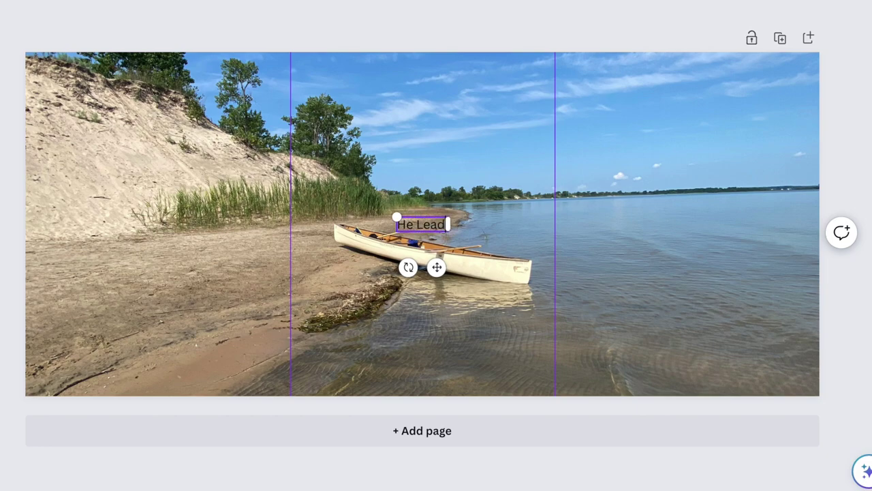
text(s Me Besid)
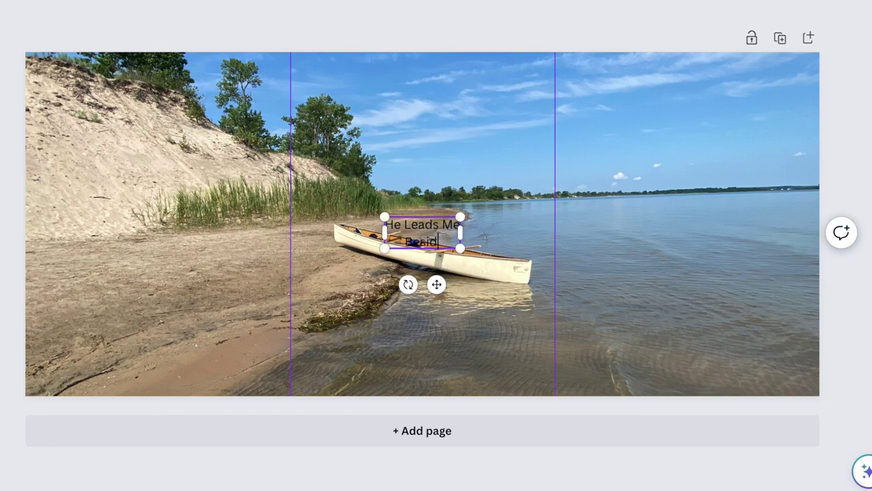
text(e Still )
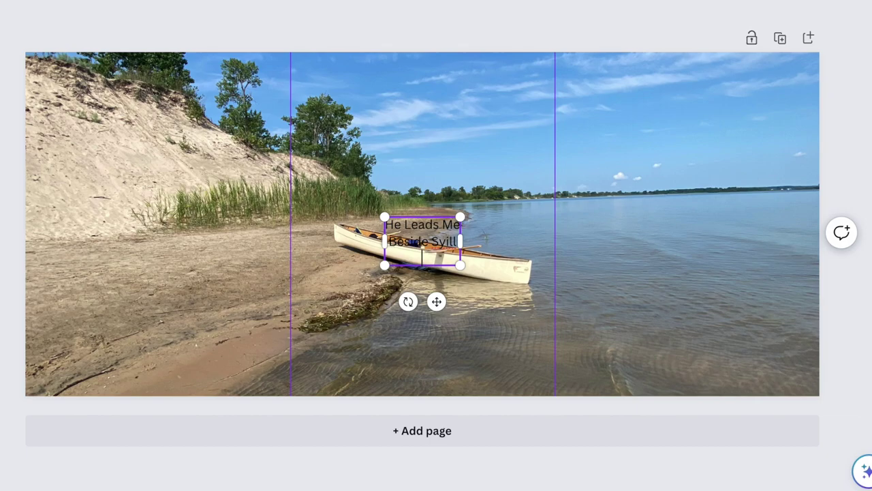
text(Waters)
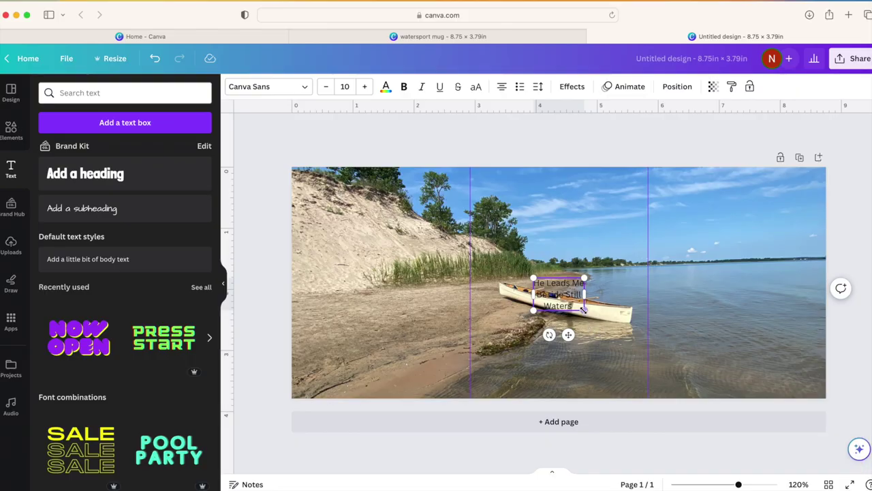
drag(584, 308, 637, 344)
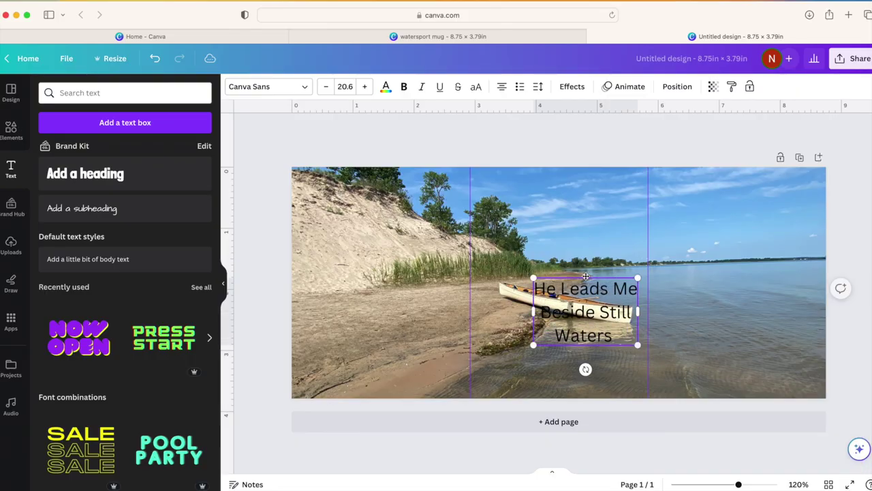
drag(589, 278, 372, 227)
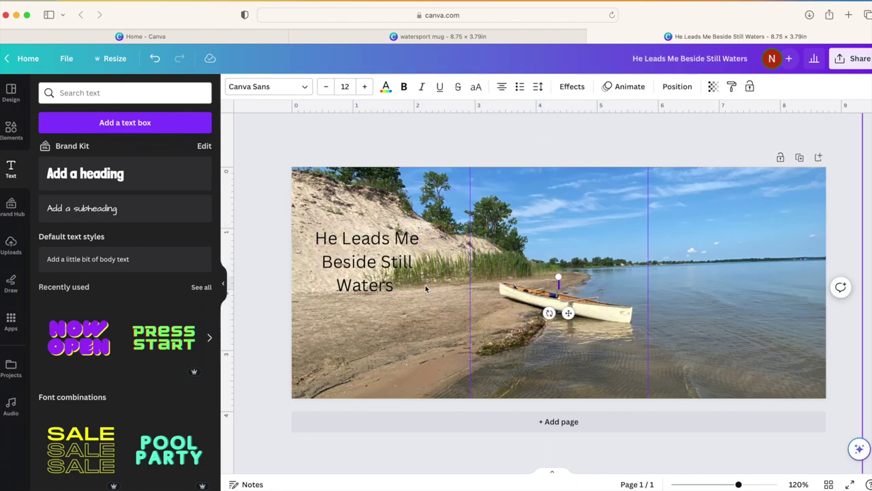
- Add a 'Psalm 23:2B' text box beneath the verse
click(135, 123)
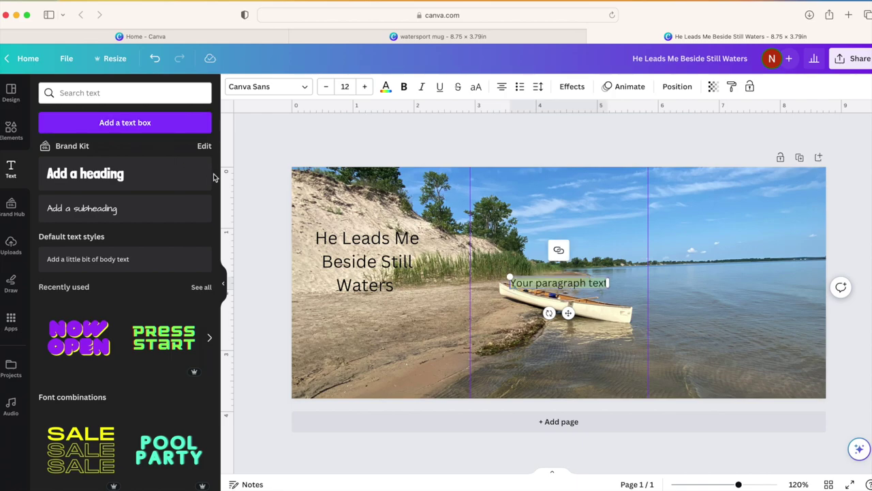
text(Psalm 23:2B)
drag(556, 277, 355, 303)
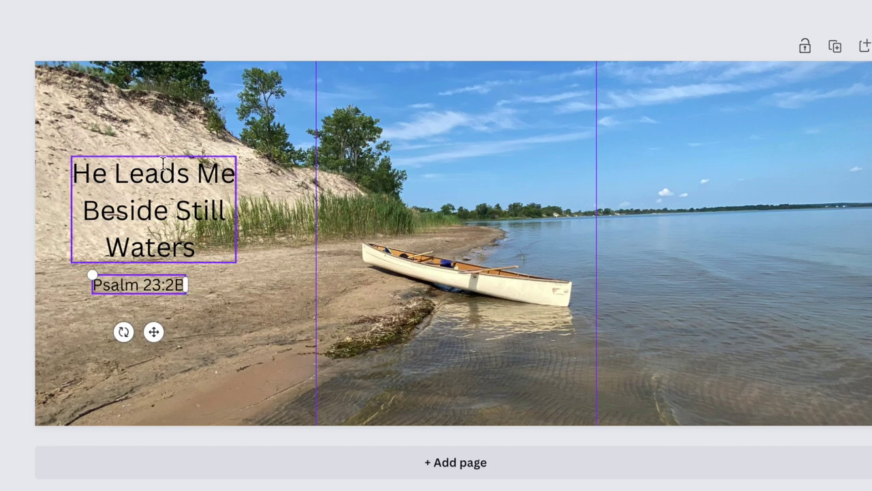
click(144, 172)
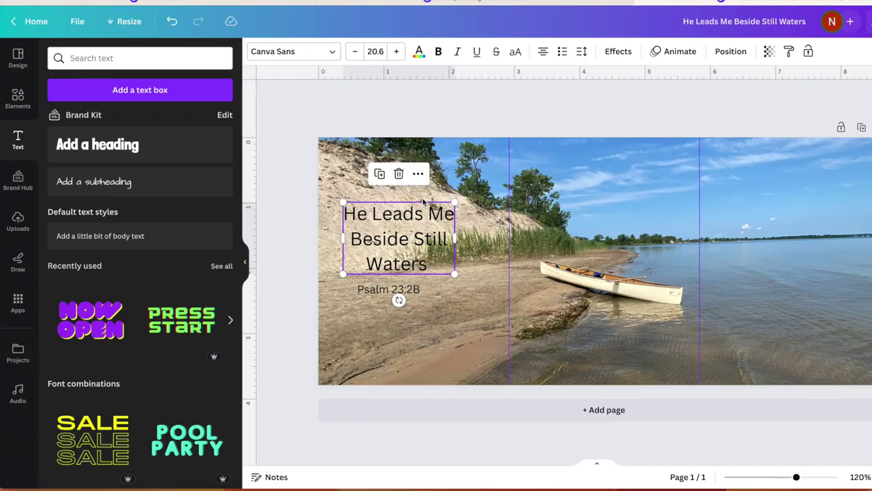
- Change the verse text's font to Brush Script
click(350, 212)
drag(347, 213, 449, 262)
click(290, 51)
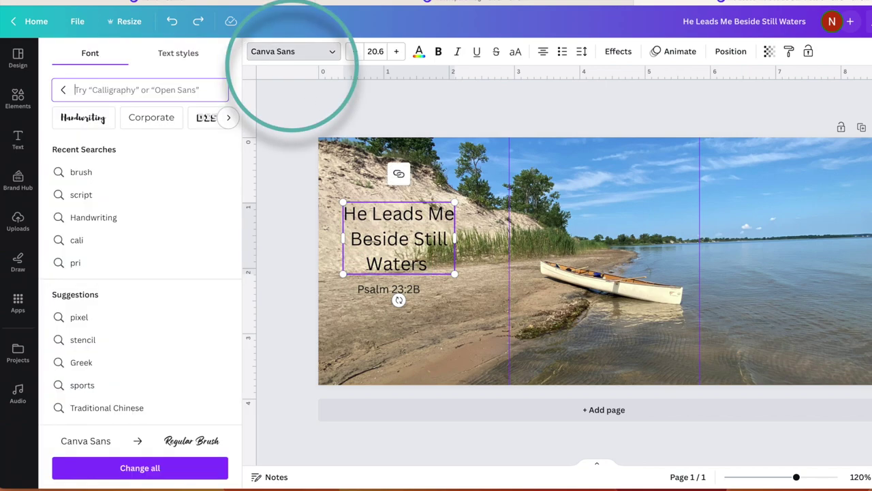
text(brush)
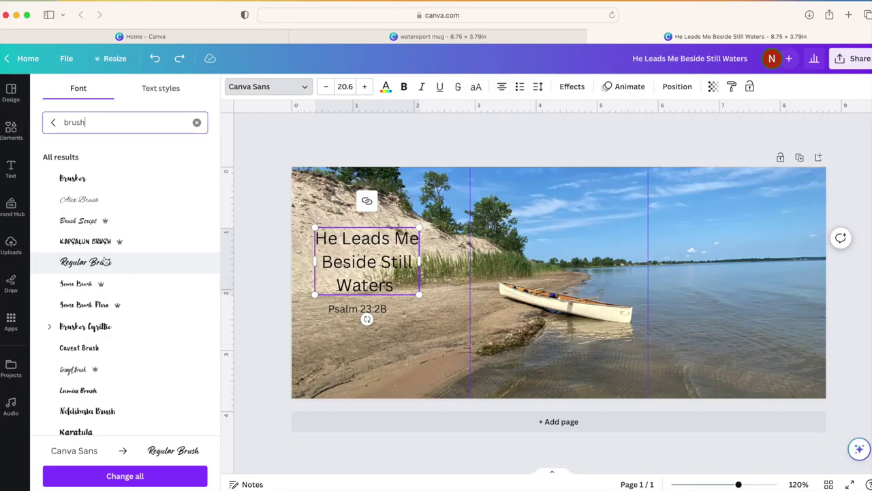
click(91, 225)
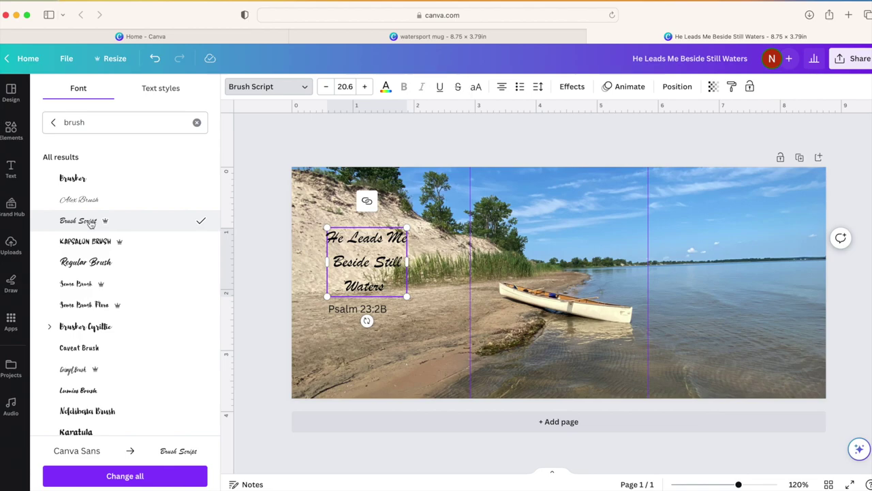
- Enlarge the verse heading slightly to 24.2 and lift it clear of Psalm 23:2B
drag(407, 297, 421, 308)
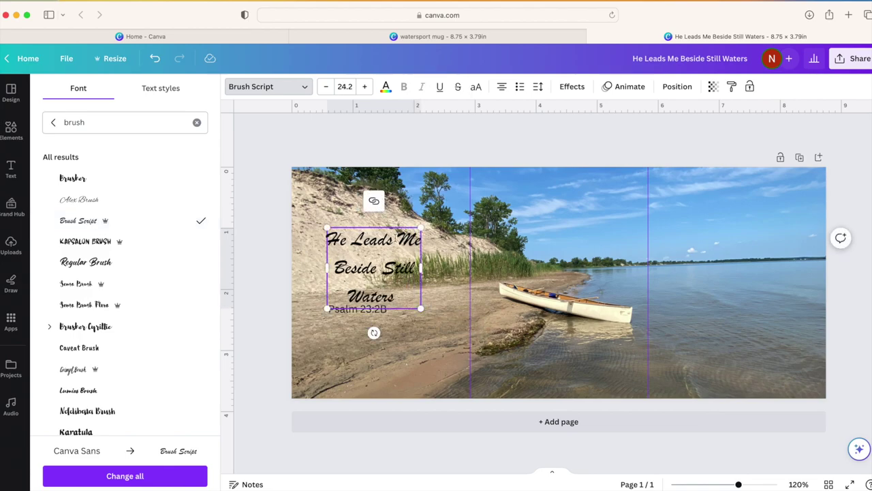
drag(382, 227, 379, 212)
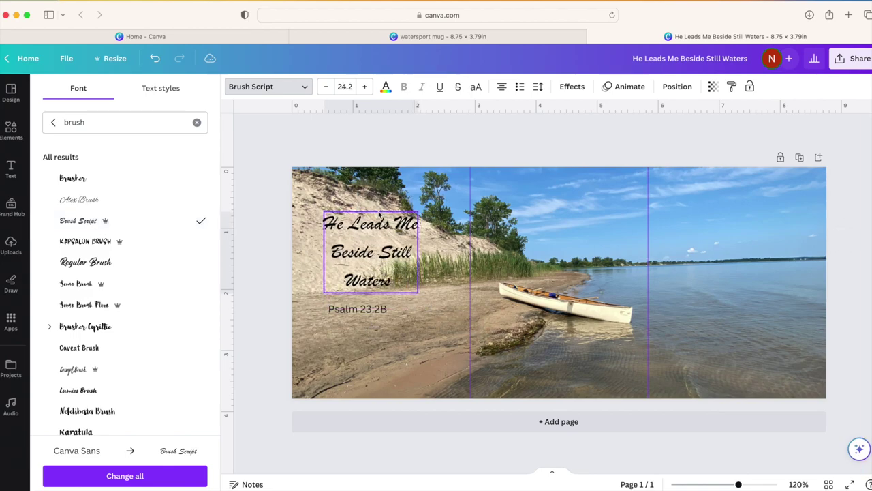
click(326, 225)
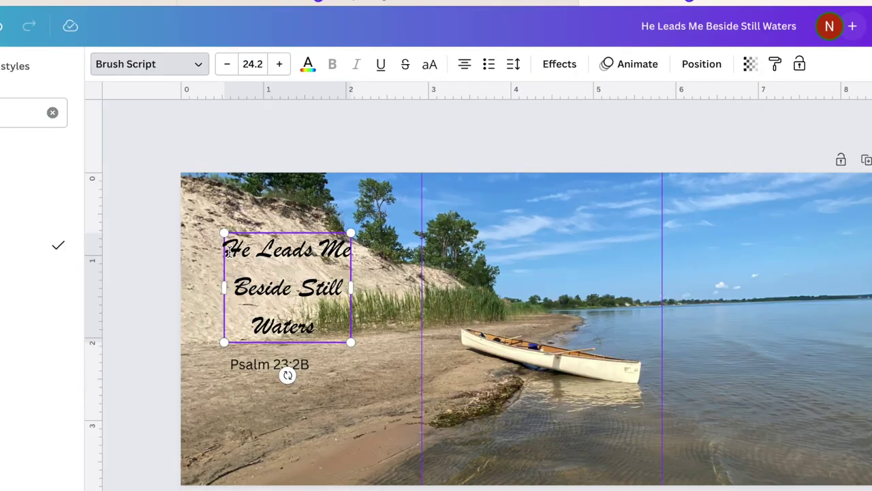
drag(326, 225, 386, 252)
drag(308, 286, 336, 326)
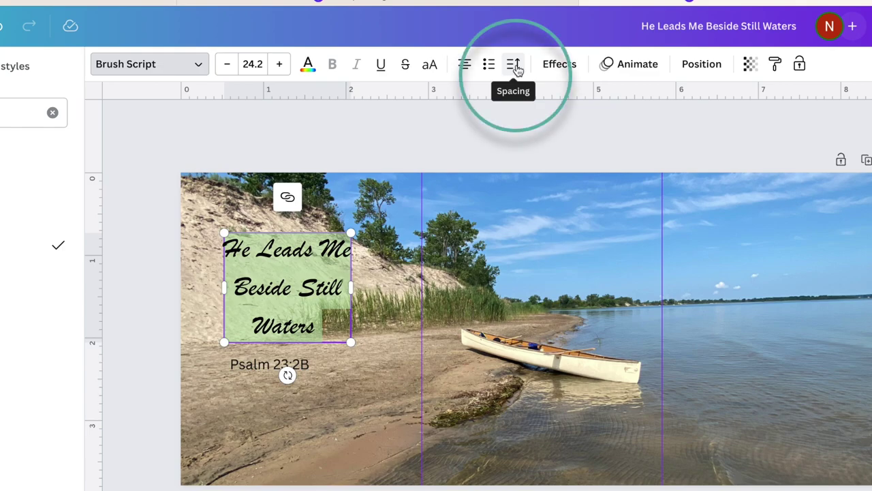
- Reduce the verse heading's line spacing from 1.4 to about 1.03
click(515, 65)
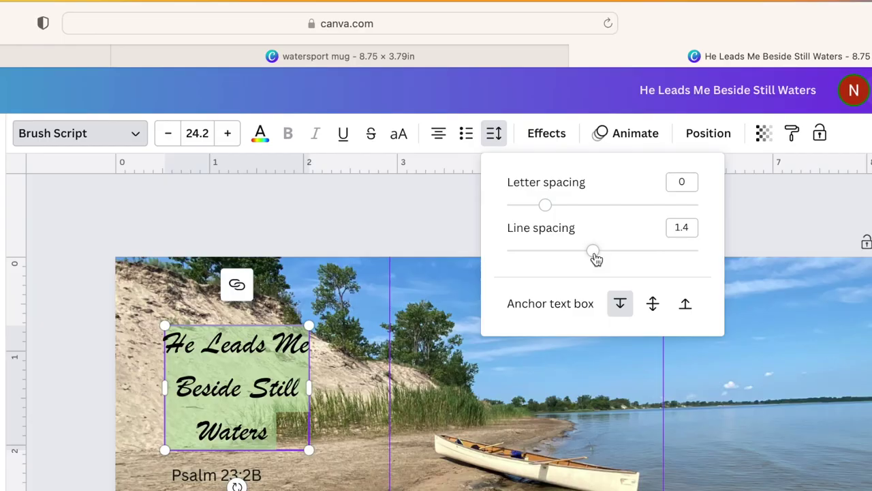
drag(592, 257, 559, 256)
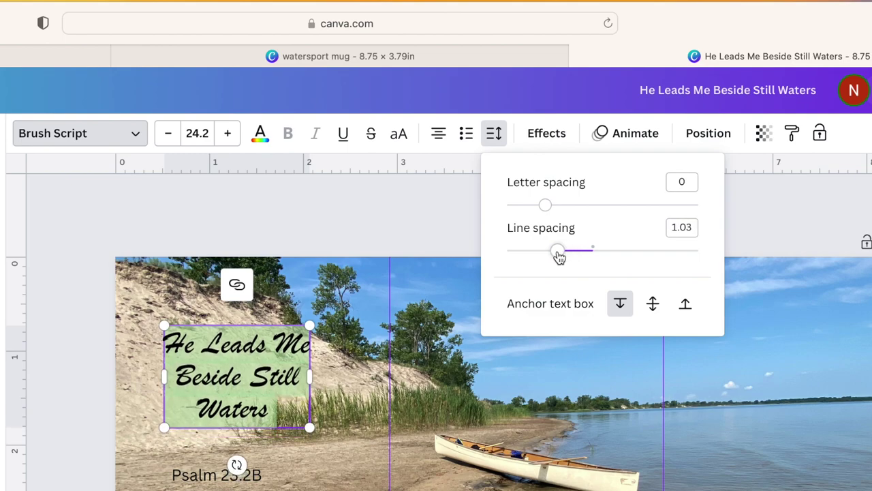
key(Escape)
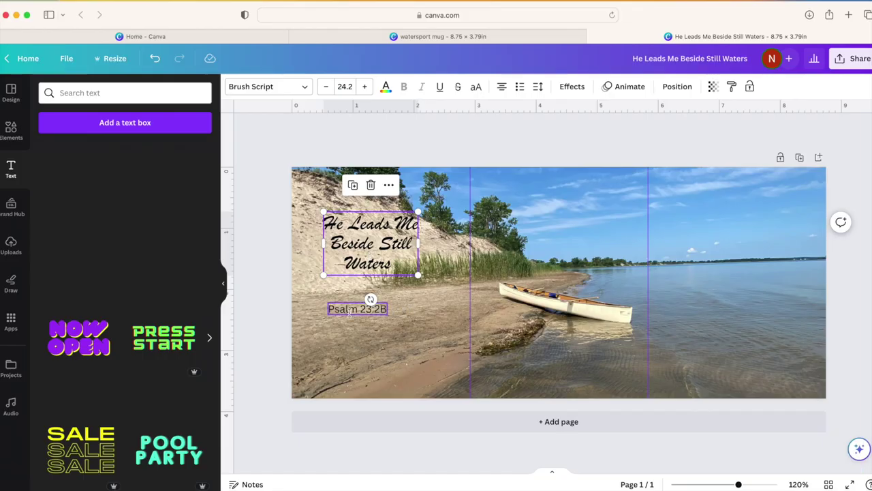
- Set Psalm 23:2B in the Canter font and enlarge it to about 21.2
click(349, 310)
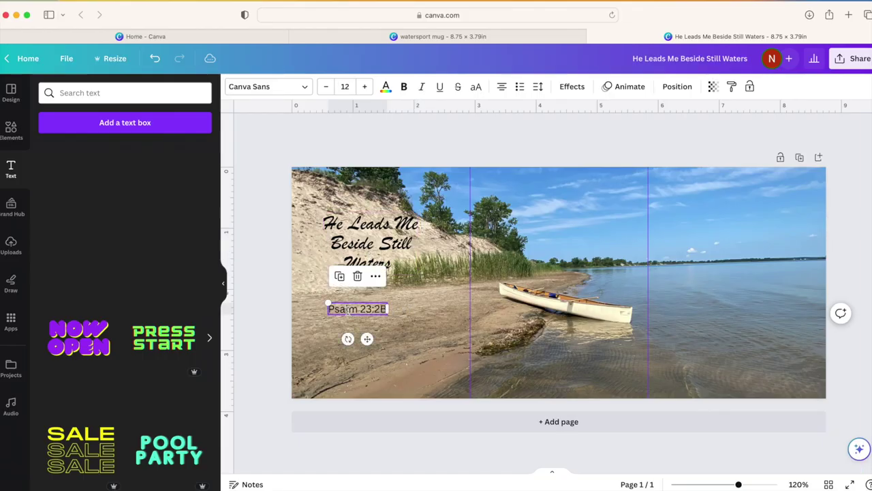
click(320, 324)
click(317, 306)
drag(315, 307, 388, 308)
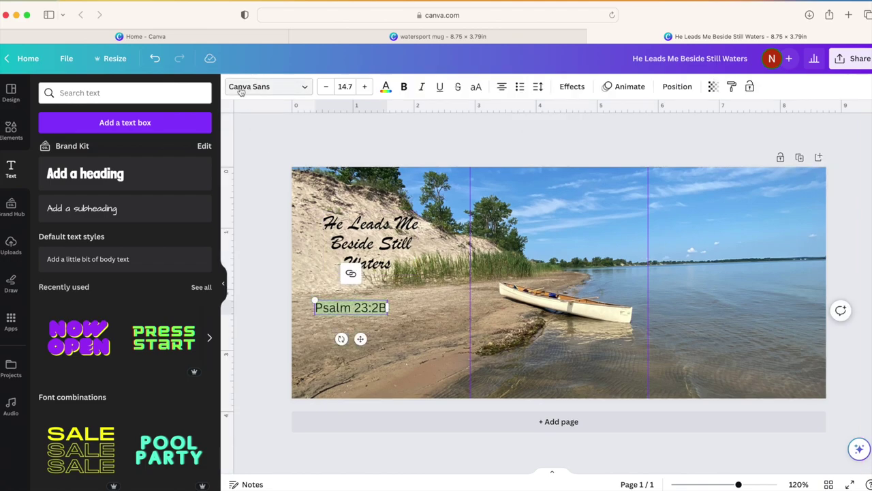
click(292, 88)
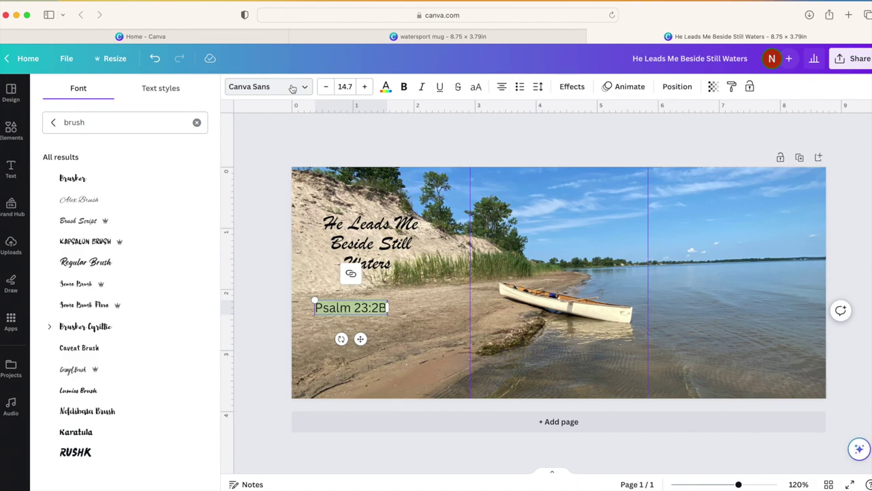
click(197, 122)
text(can)
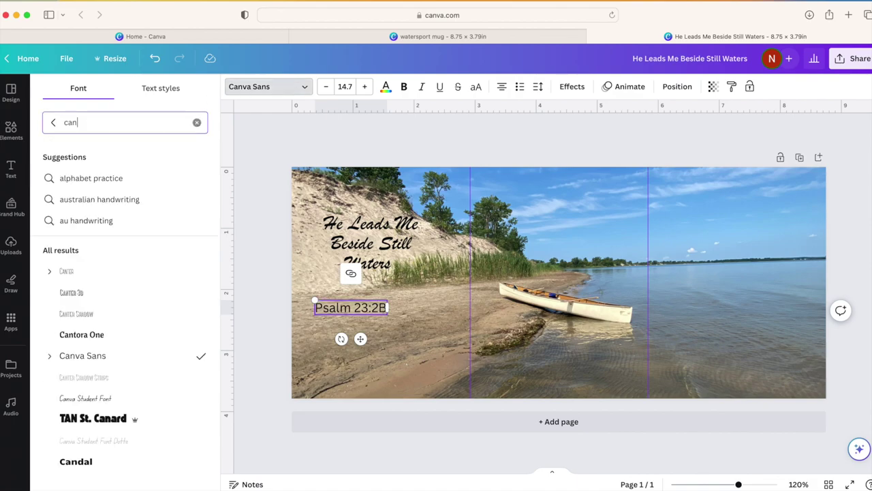
click(93, 274)
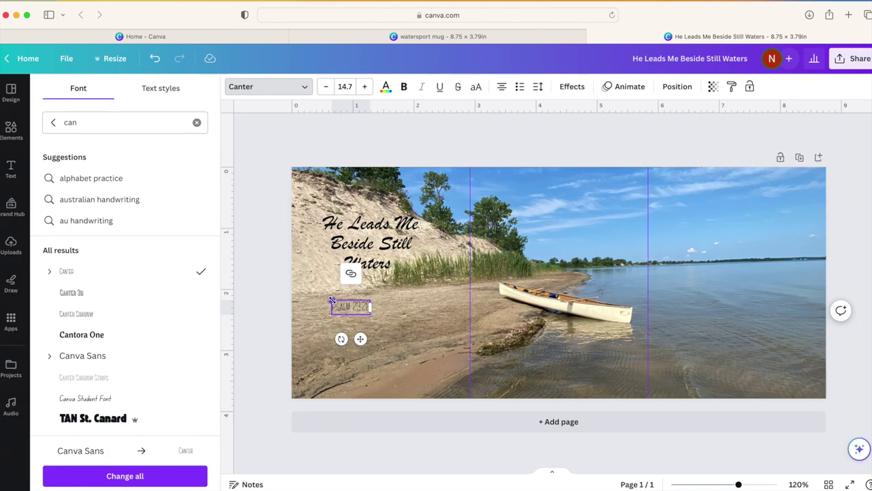
mouse_move(331, 301)
mouse_down()
mouse_move(314, 293)
mouse_move(364, 295)
mouse_up()
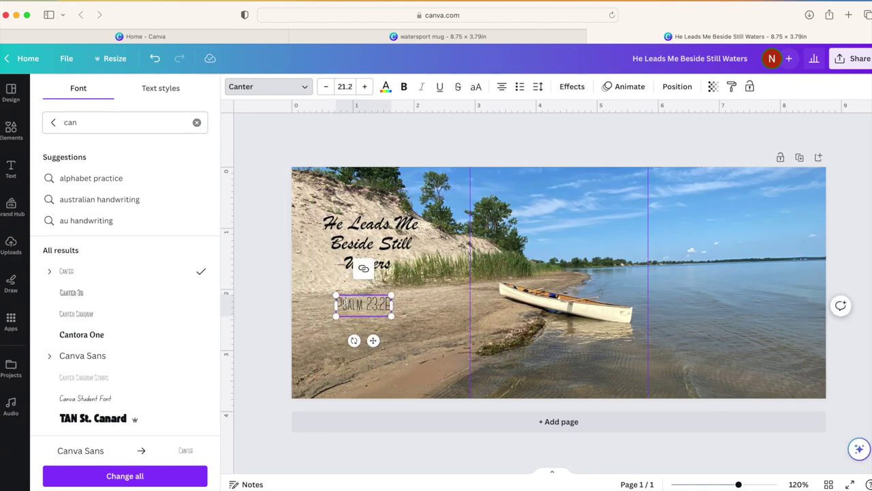
click(342, 227)
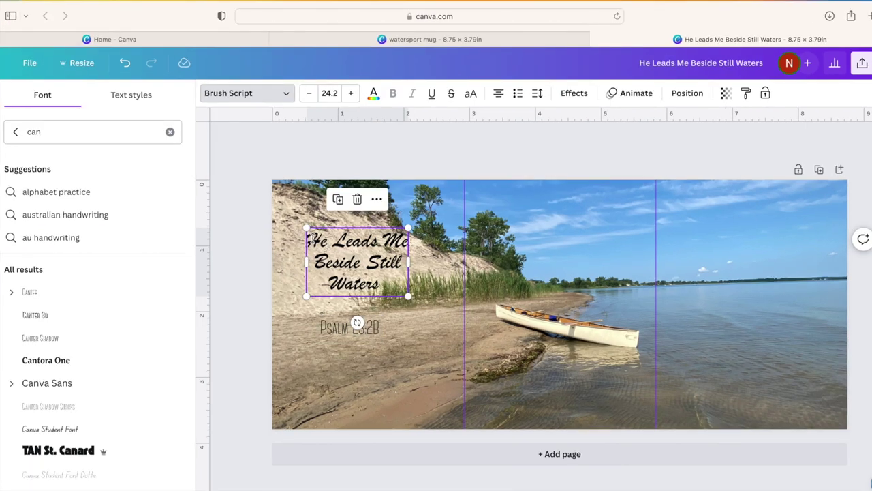
- Colour the verse heading #6e6552 using the photo-colour swatch
drag(308, 240, 395, 288)
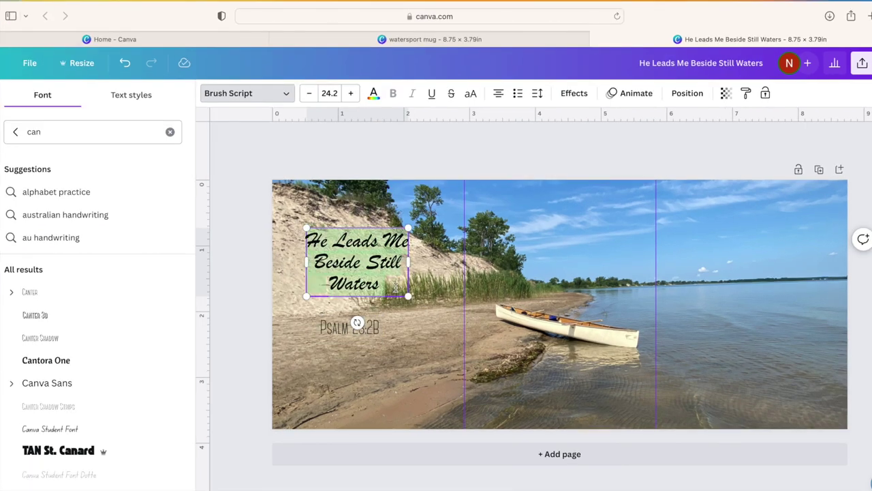
click(373, 96)
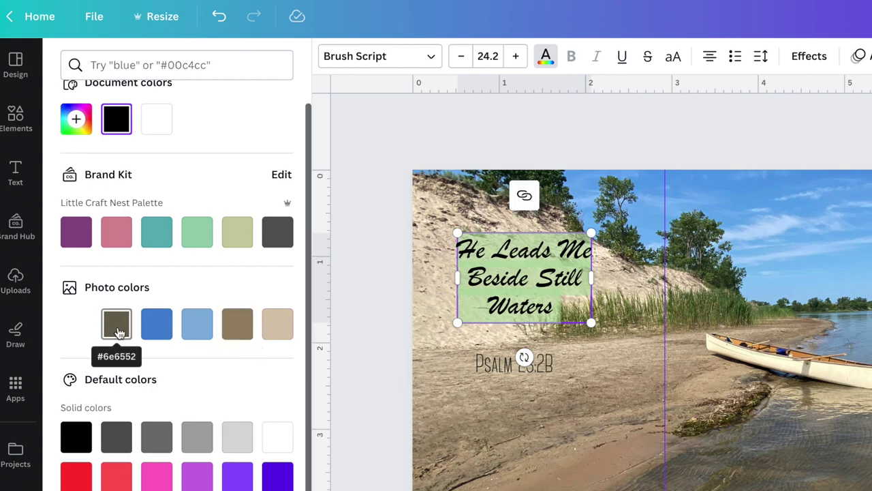
click(117, 329)
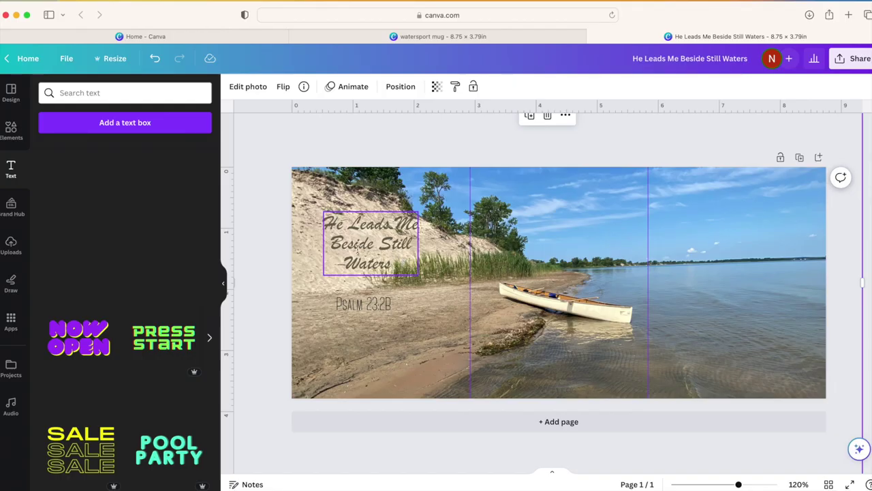
- Apply a Lift effect at intensity 55 to the brush-script 'He Leads Me Beside Still Waters' heading
click(394, 265)
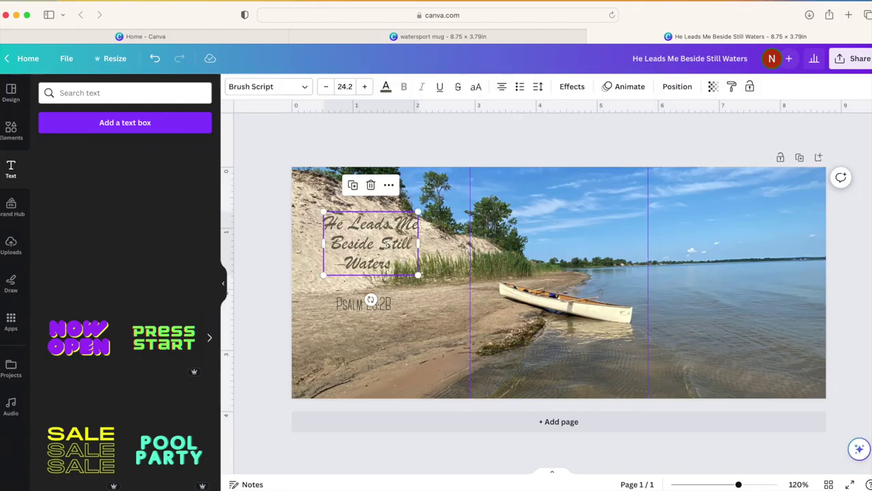
drag(393, 265, 325, 219)
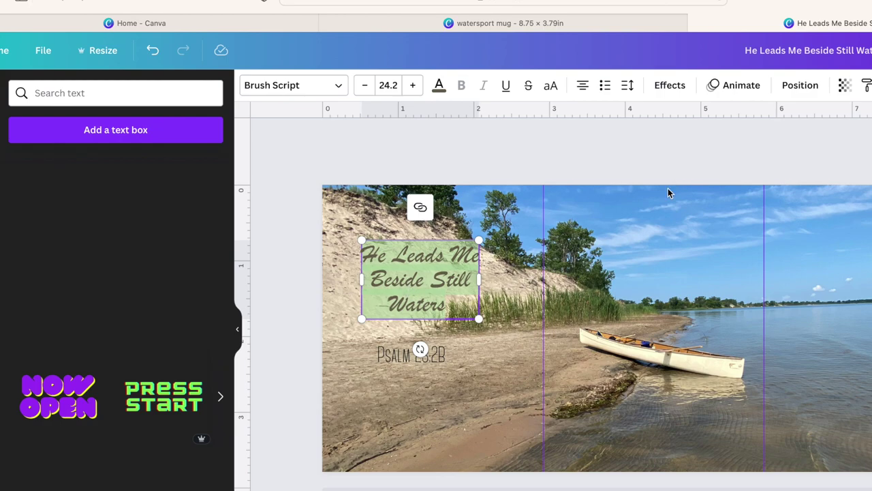
click(671, 89)
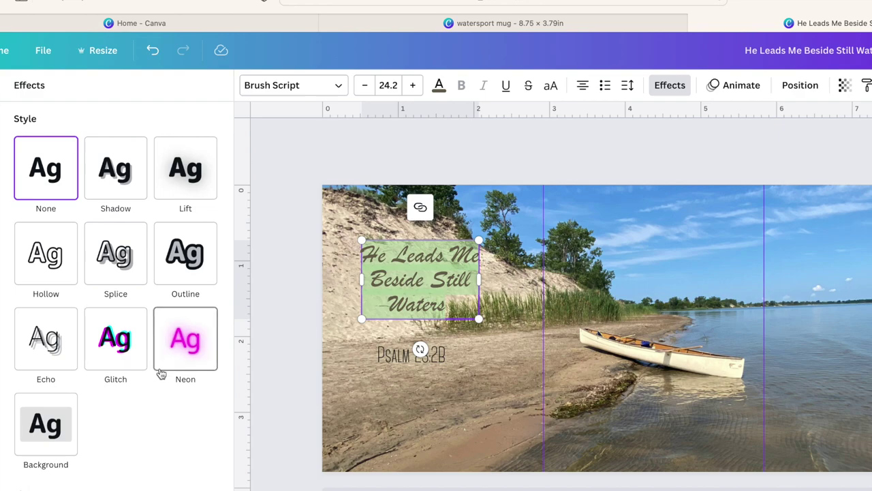
click(189, 188)
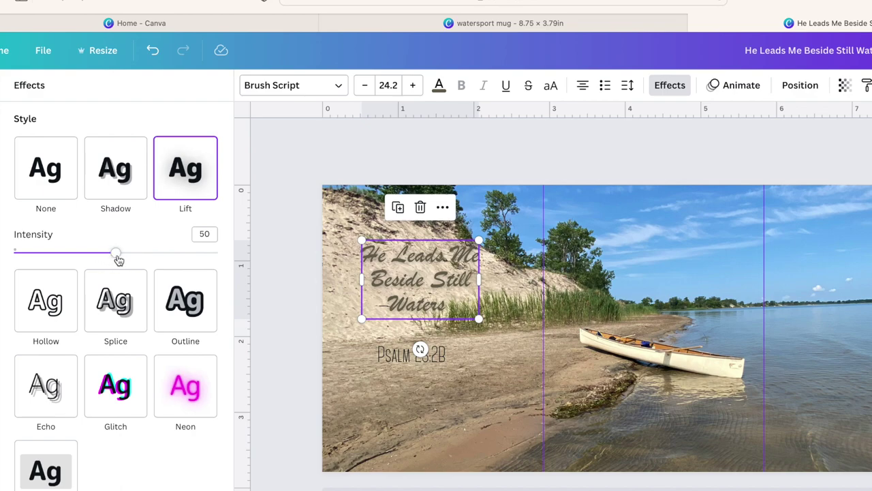
mouse_move(119, 259)
mouse_down()
mouse_move(179, 266)
mouse_move(155, 255)
mouse_move(77, 253)
mouse_move(137, 260)
mouse_move(127, 259)
mouse_up()
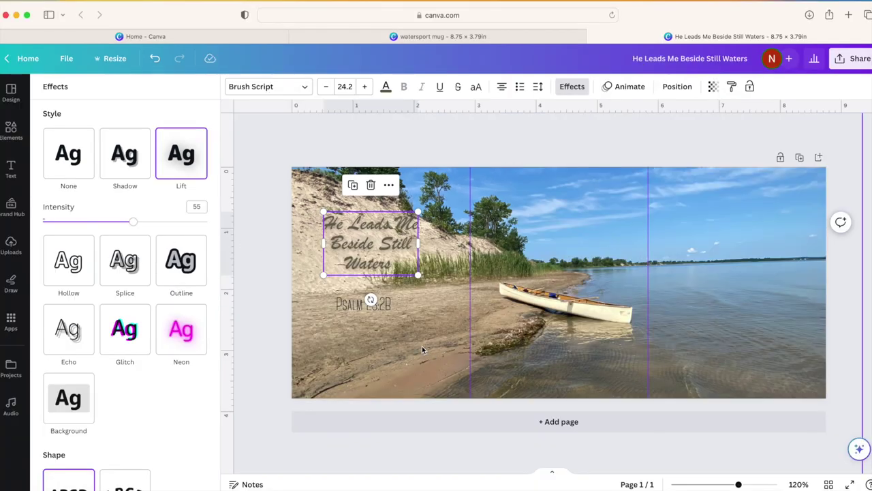
- Give the Psalm 23:2B line a Lift effect at intensity 50 and nudge the verse heading right
click(420, 349)
click(347, 306)
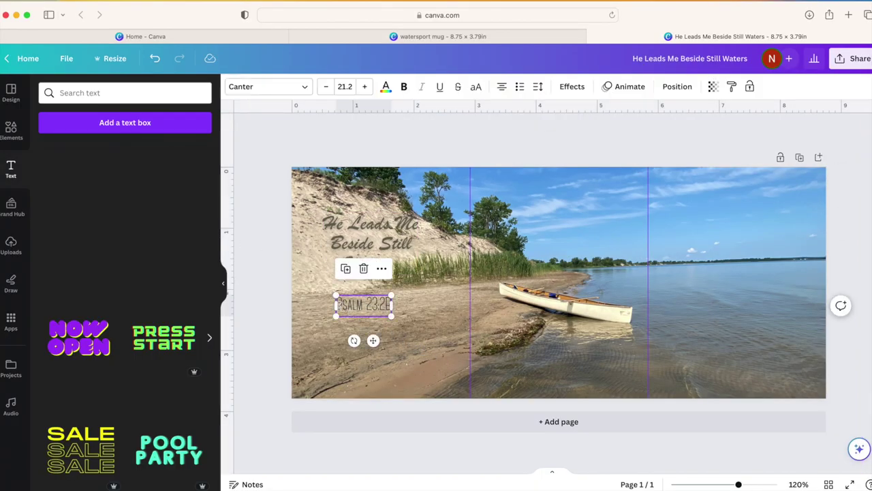
double_click(339, 305)
click(339, 306)
drag(338, 306, 393, 306)
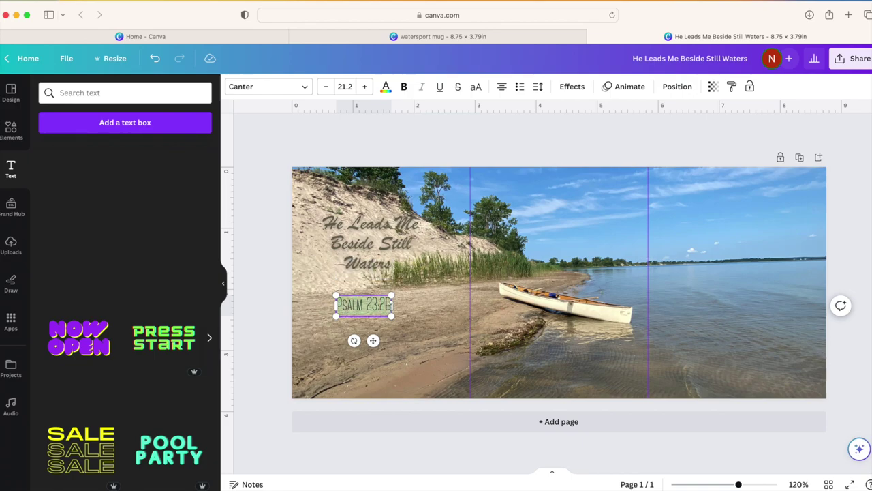
click(572, 88)
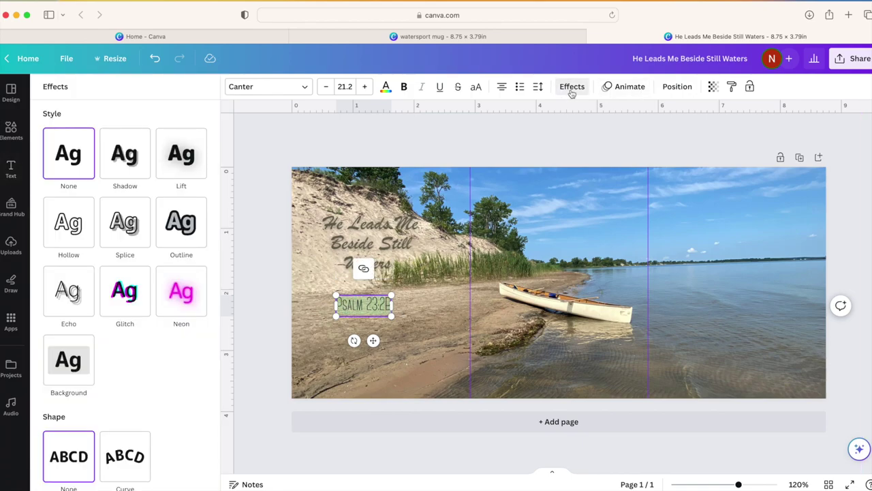
click(176, 160)
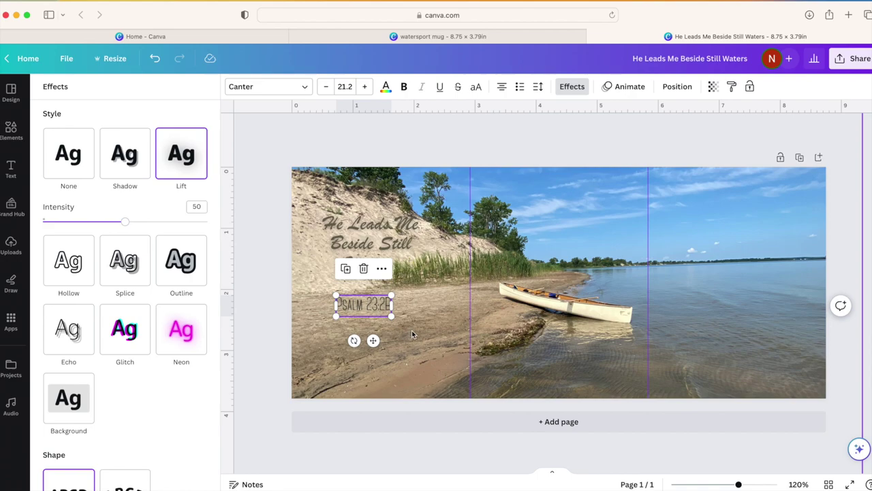
click(386, 235)
drag(385, 235, 396, 240)
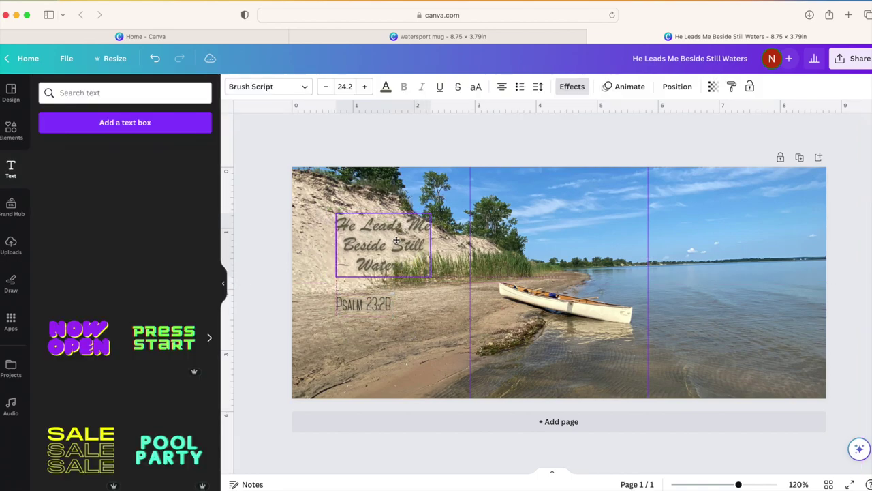
- Resize the verse heading to font size 25, about 1.6 × 1.1 in, just above Psalm 23:2B
mouse_move(431, 276)
mouse_down()
mouse_move(418, 270)
mouse_move(426, 274)
mouse_up()
scroll(572, 287, up, 1)
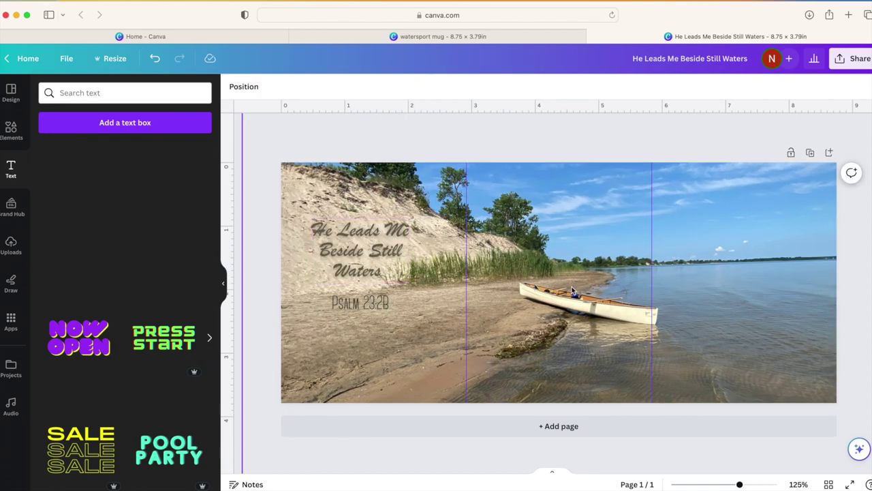
click(376, 240)
drag(409, 281, 414, 282)
drag(357, 236, 359, 239)
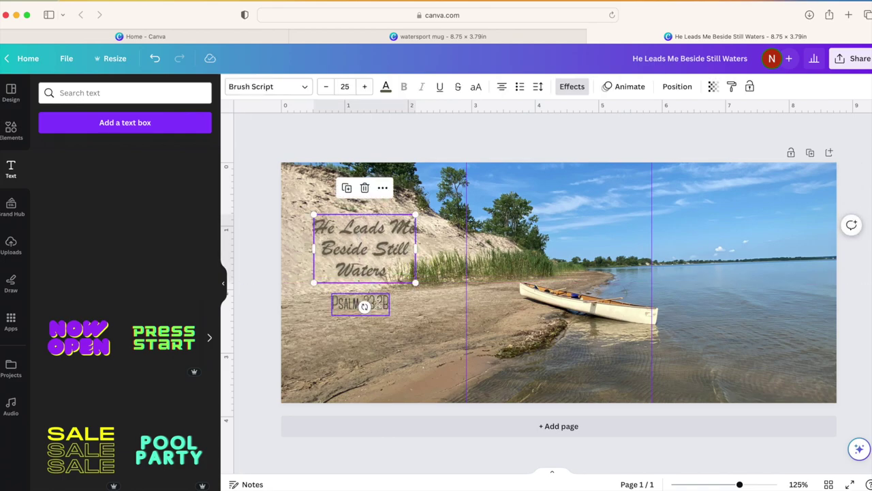
click(360, 303)
click(310, 143)
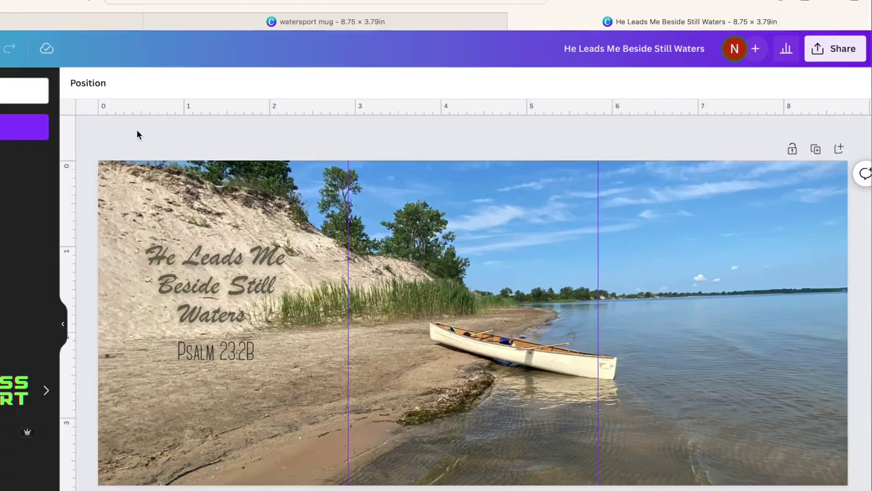
- Download the design as an uncompressed 2,000 × 866 px PNG, 'He Leads Me Beside Still Waters.png'
click(840, 57)
click(643, 136)
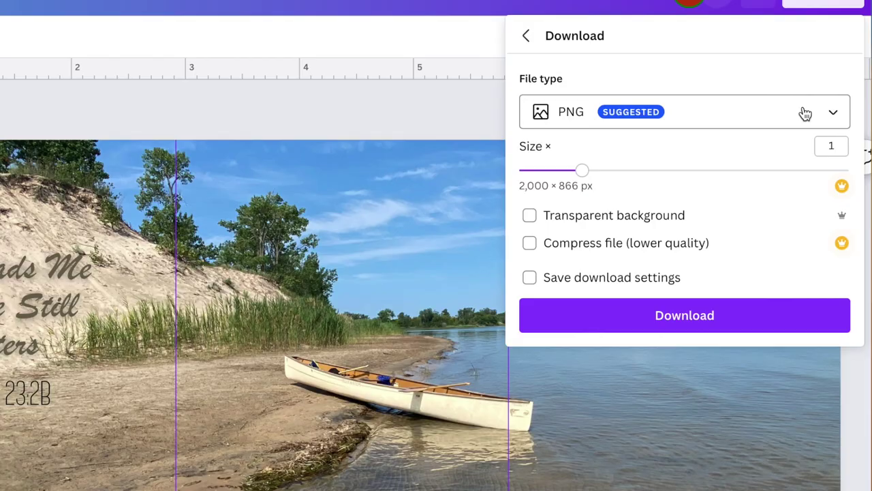
click(822, 140)
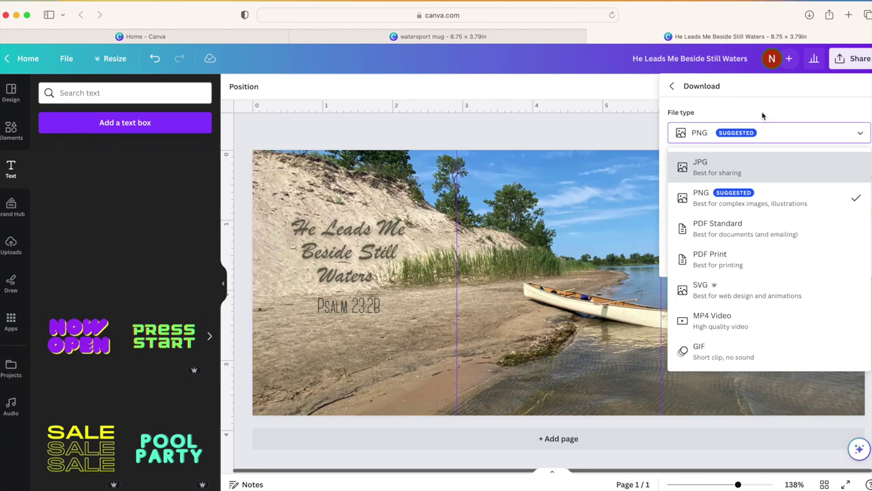
click(748, 137)
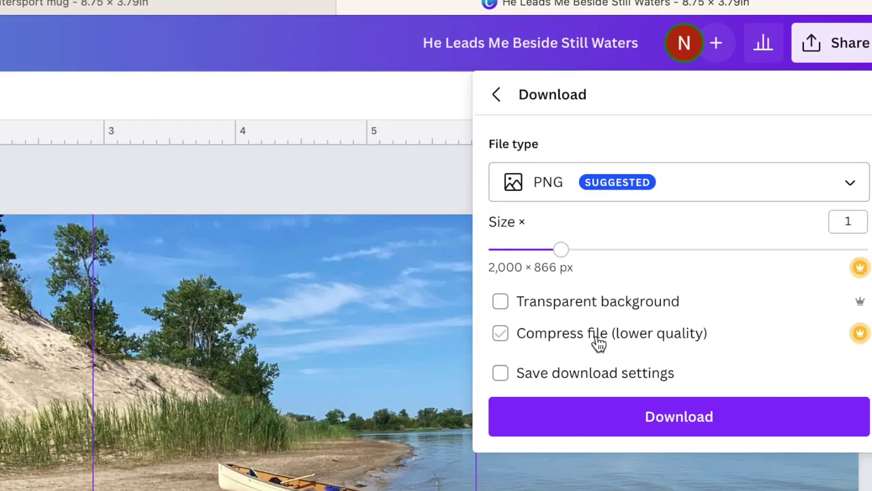
click(695, 418)
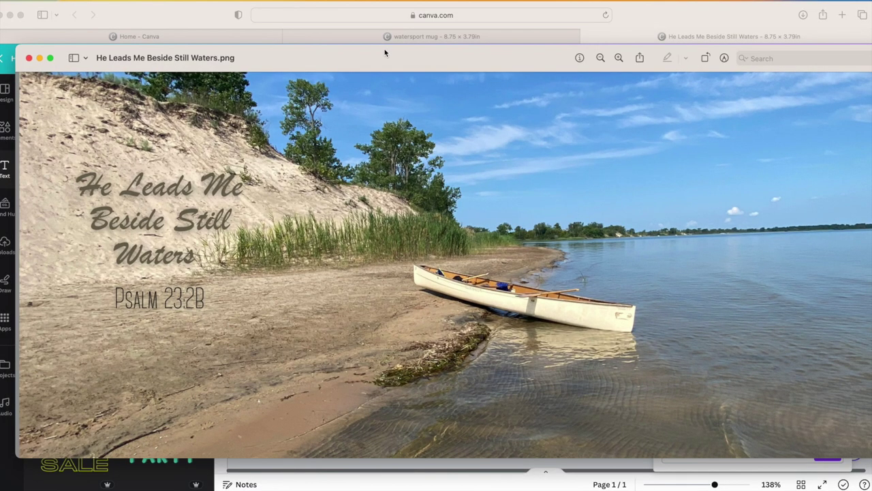
- Reposition the Preview window and open its print dialog with the EPSON SC-F100 Series printer selected
drag(384, 52, 341, 36)
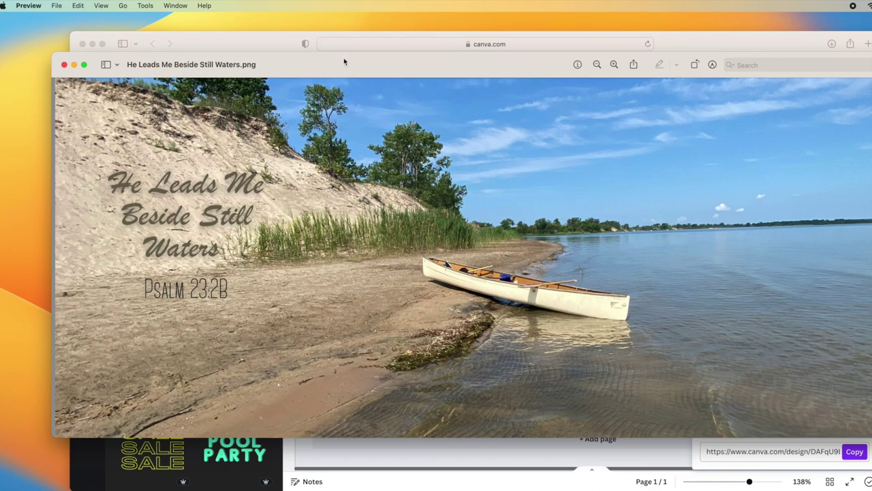
click(57, 5)
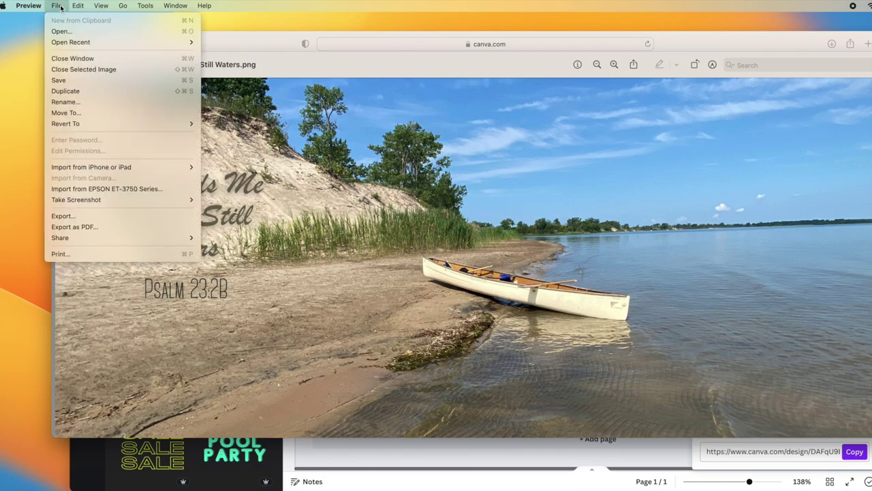
click(134, 255)
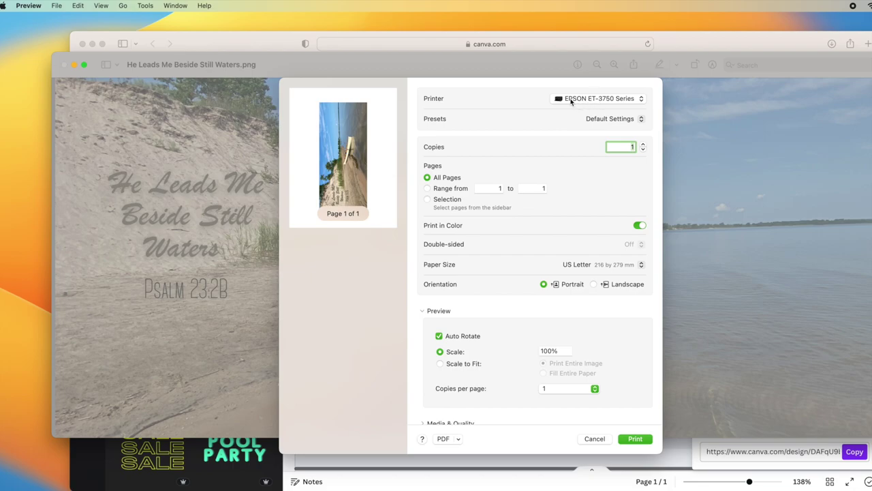
click(630, 102)
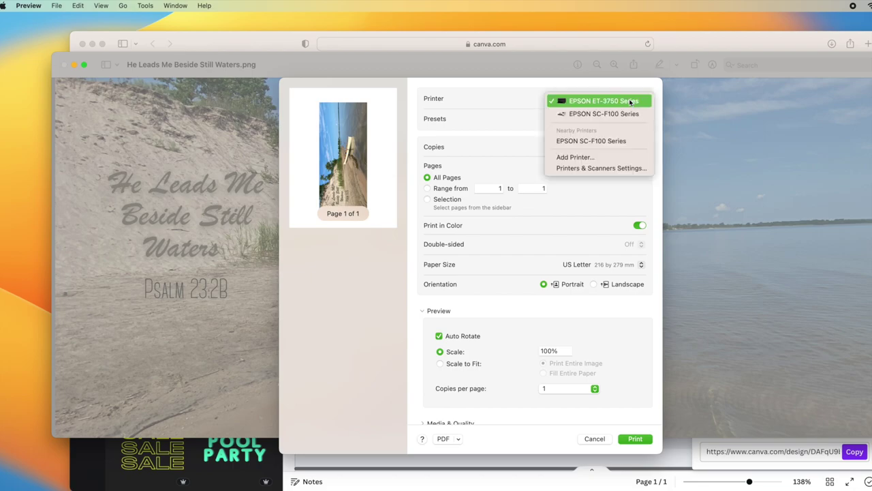
click(597, 117)
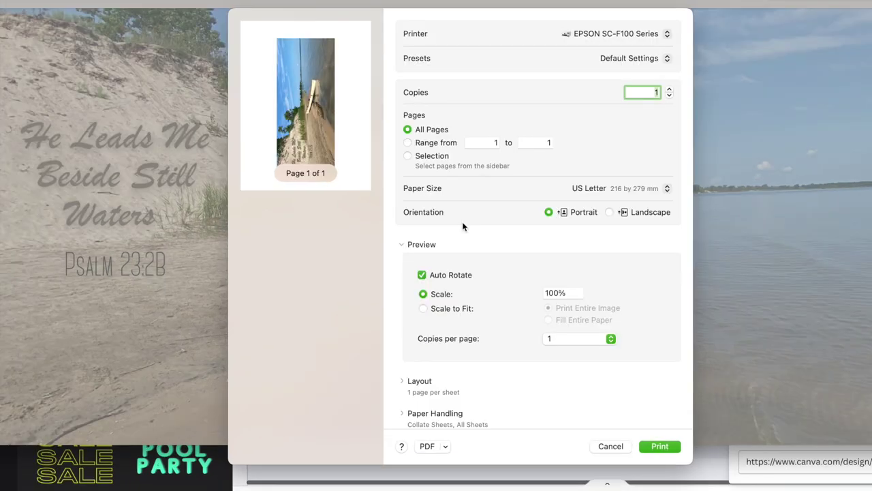
scroll(492, 271, down, 2)
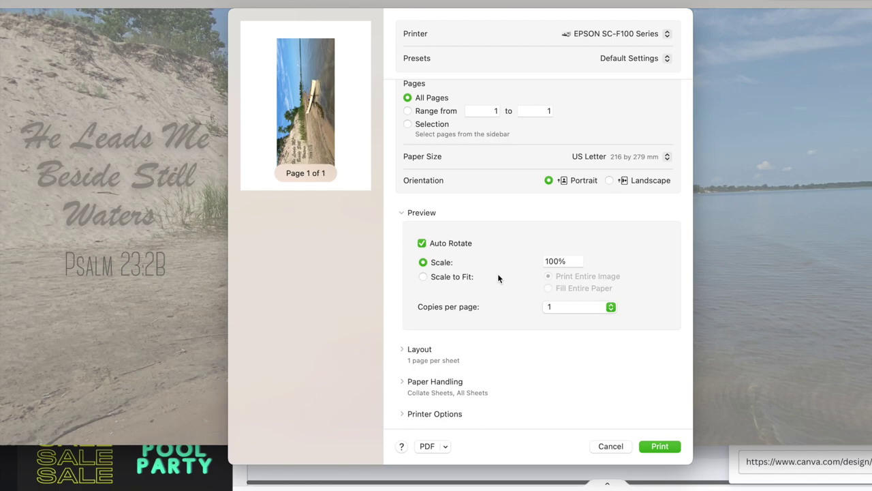
scroll(497, 276, up, 1)
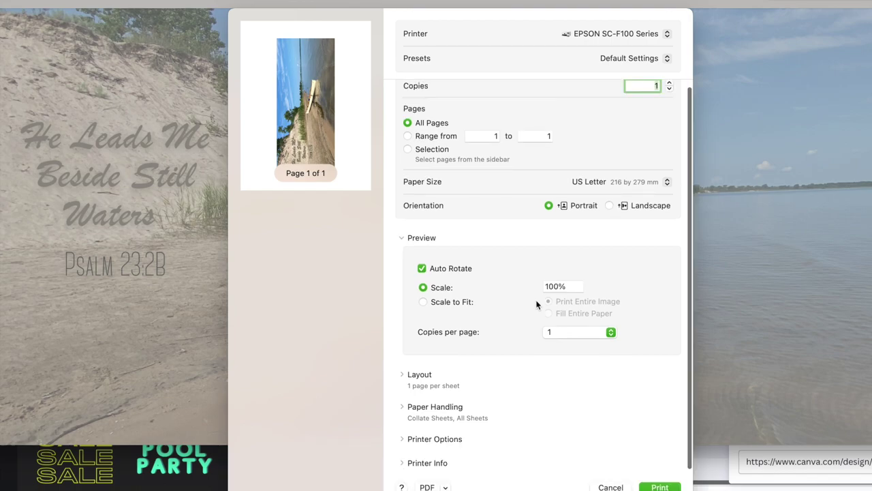
- Set colour matching to ColorSync with the Epson SC-F100 GeneralPurpose(Rigid) profile
click(447, 440)
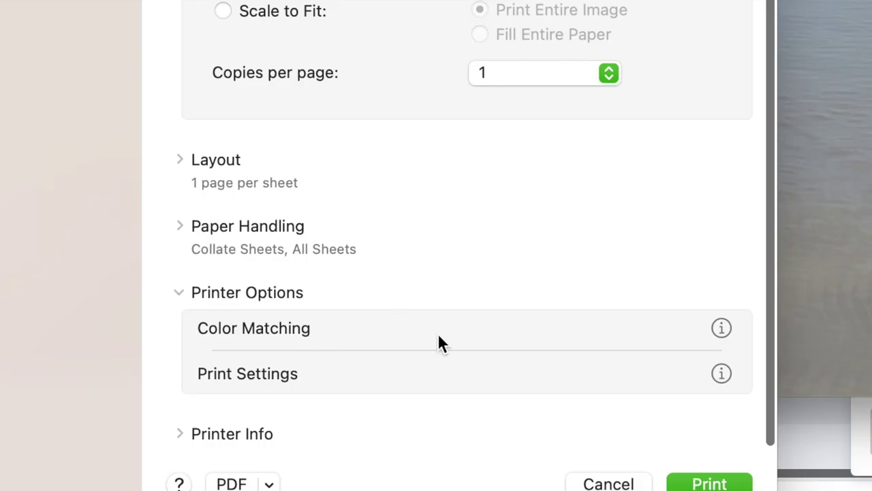
click(441, 334)
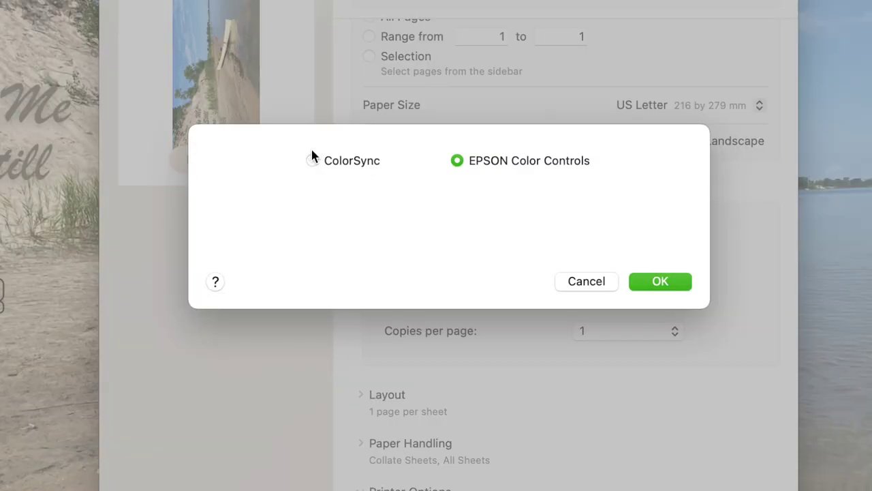
click(315, 162)
click(575, 188)
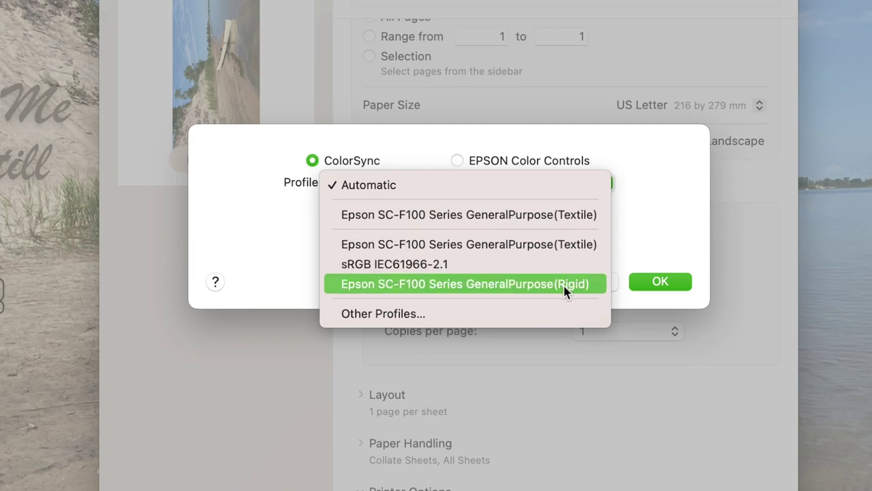
click(534, 290)
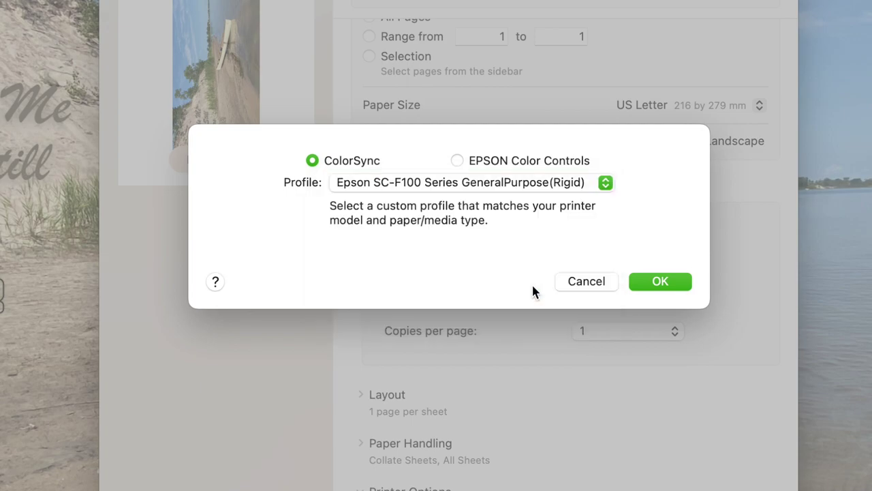
click(645, 283)
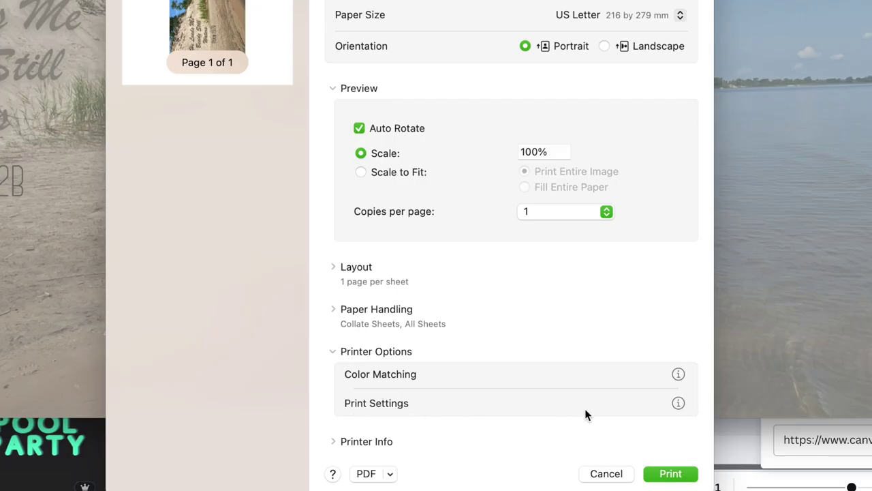
- Keep DS Transfer Multi Use/Rigid media, set quality to Fine, and confirm with Mirror Image on
click(679, 404)
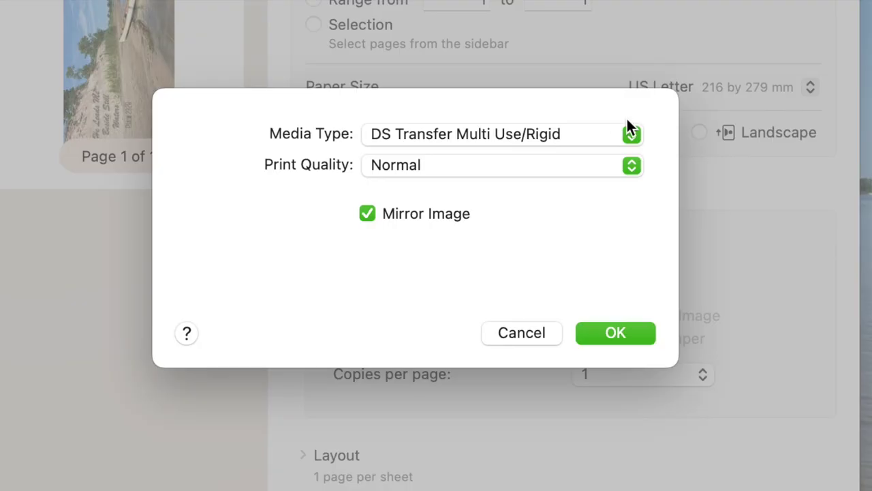
click(583, 146)
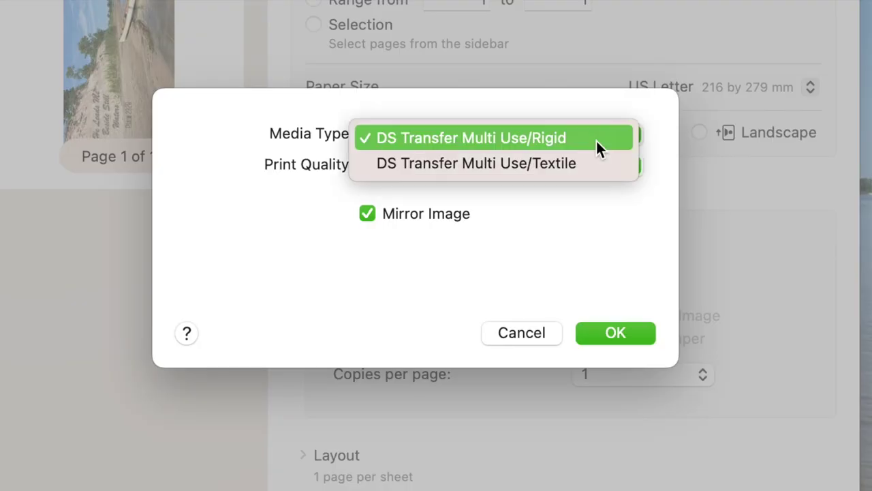
click(570, 145)
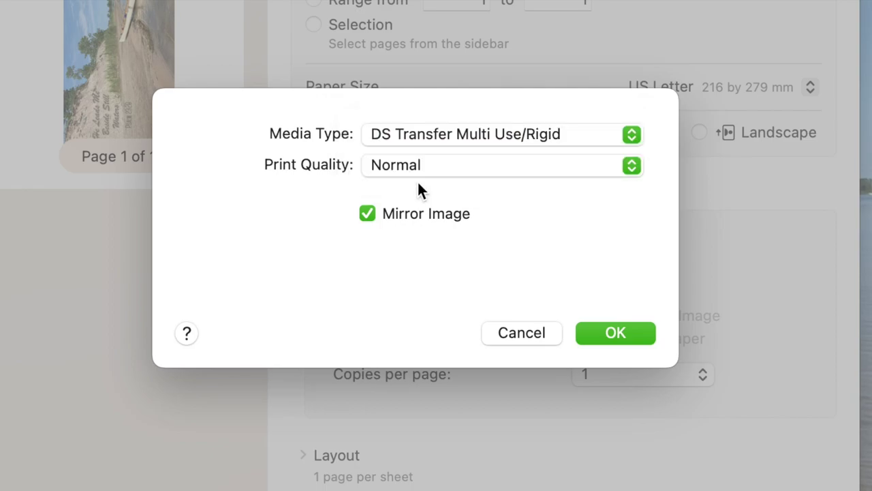
click(624, 167)
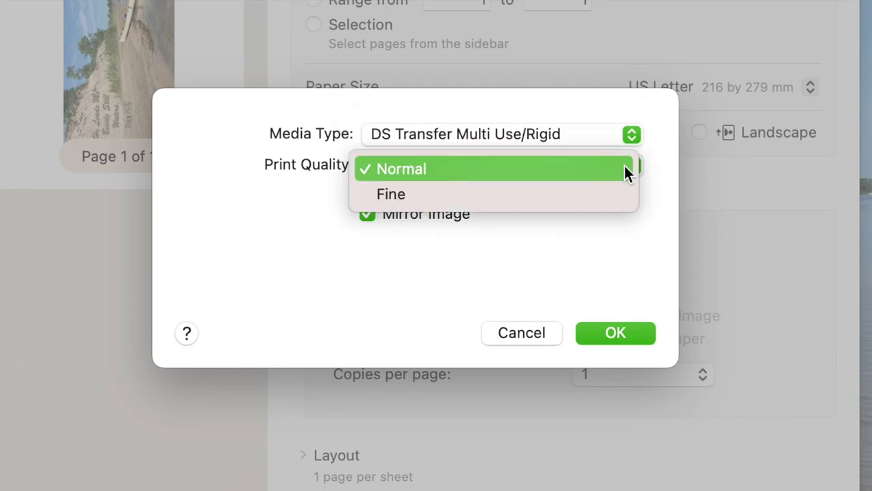
click(470, 195)
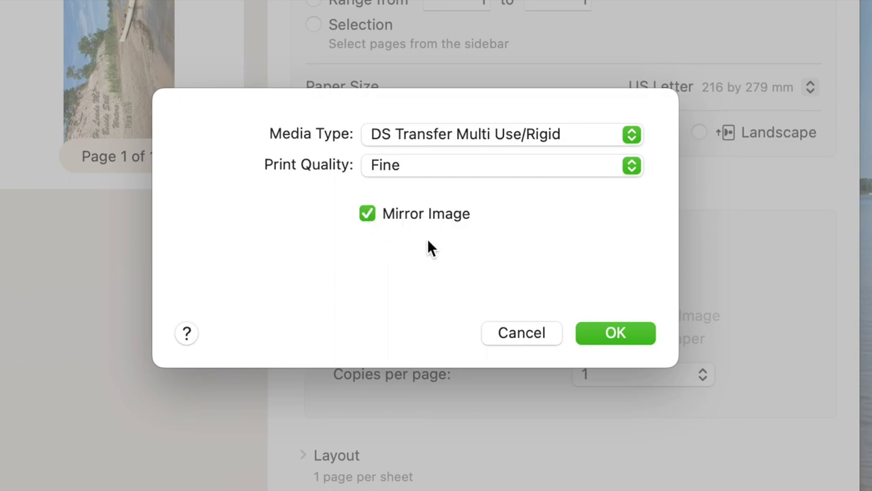
click(650, 332)
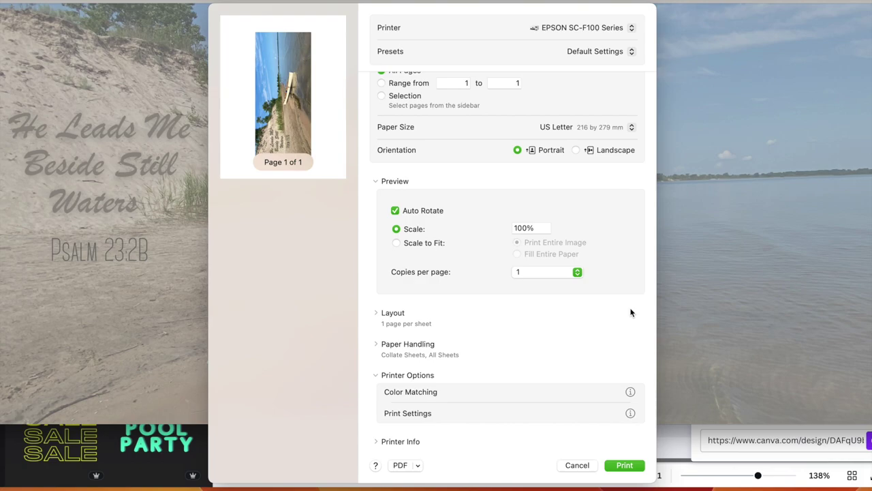